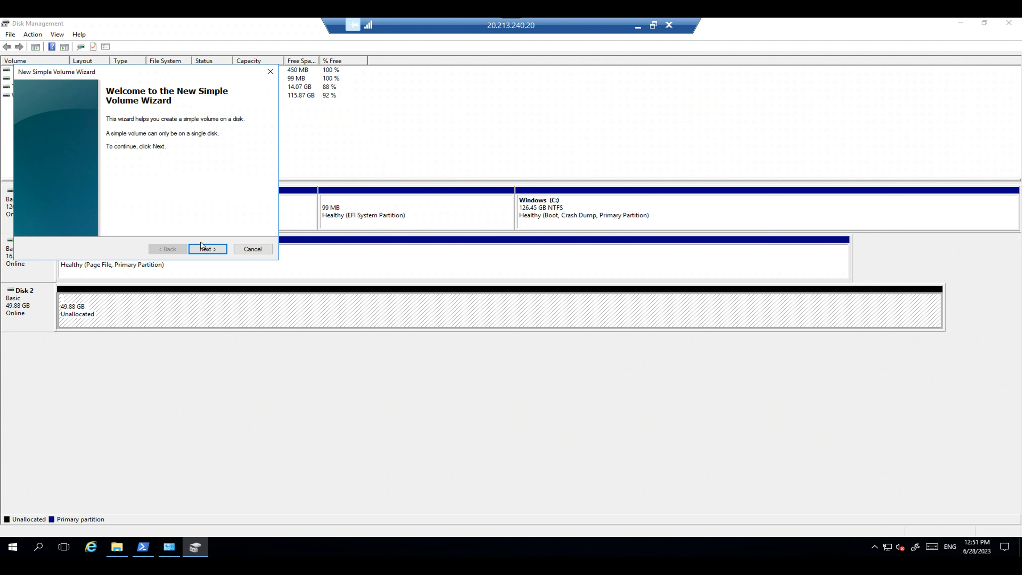
Create a 51070 MB simple volume on Disk 2 with drive letter E, quick-formatted as NTFS and labelled New Volume.
click(205, 248)
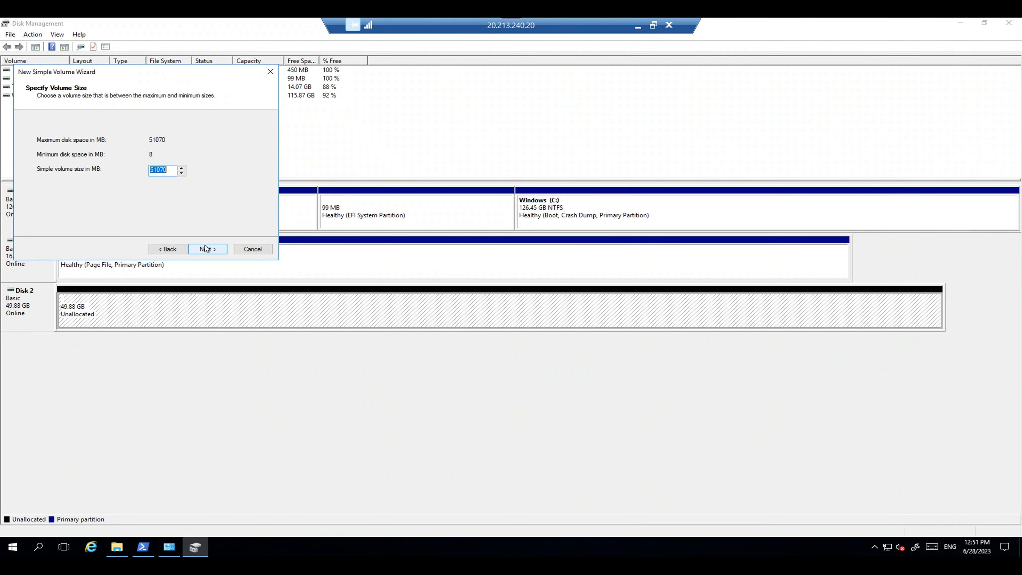
click(206, 248)
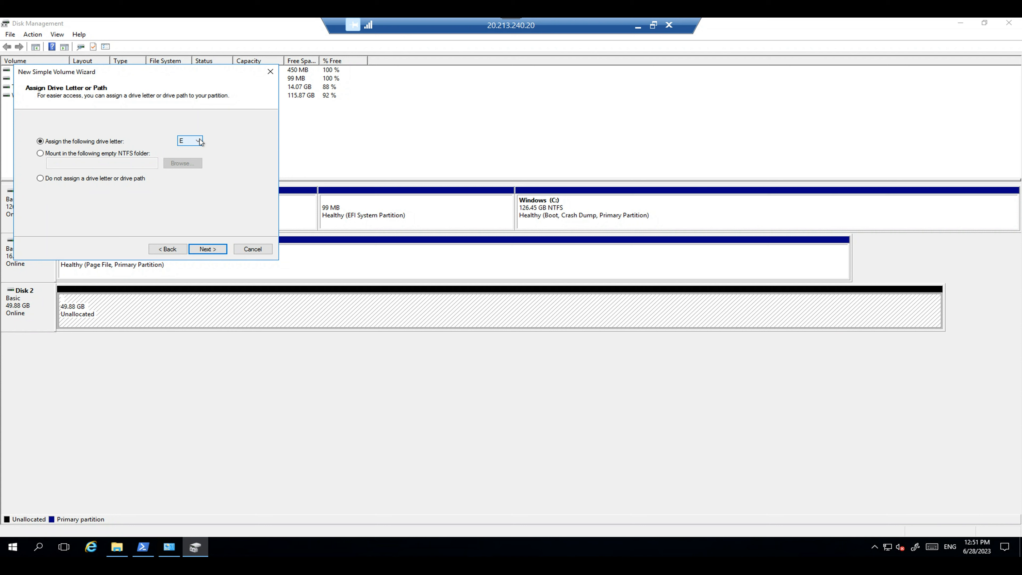
click(212, 250)
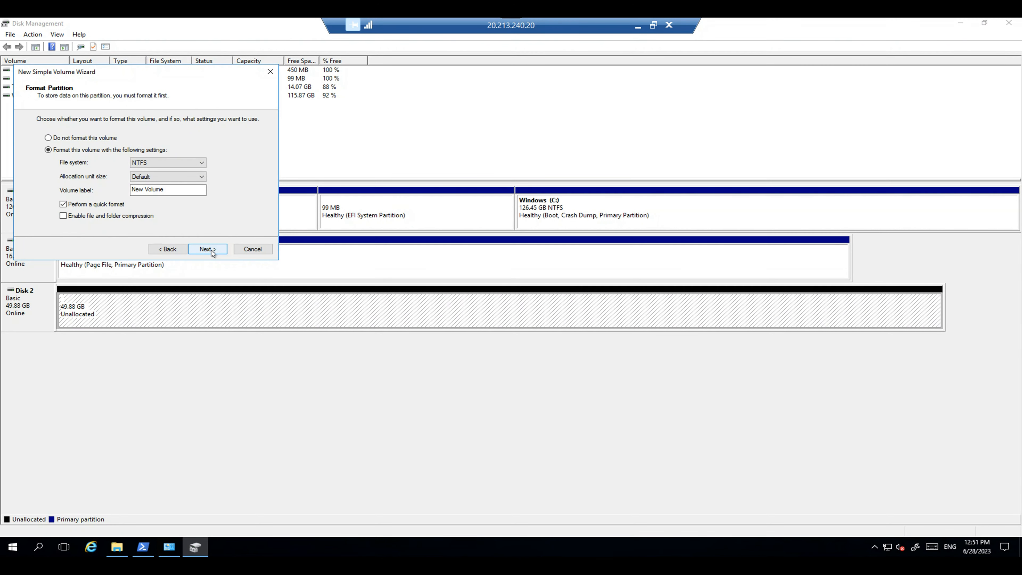
click(212, 251)
click(211, 250)
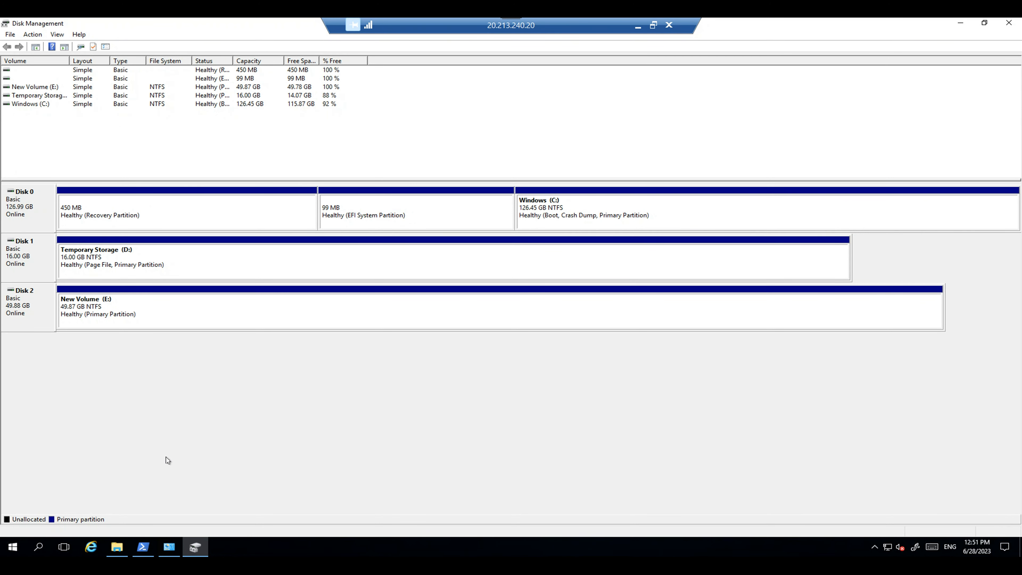
Open File Explorer on the remote machine and look inside the New Volume (E:) drive.
click(117, 546)
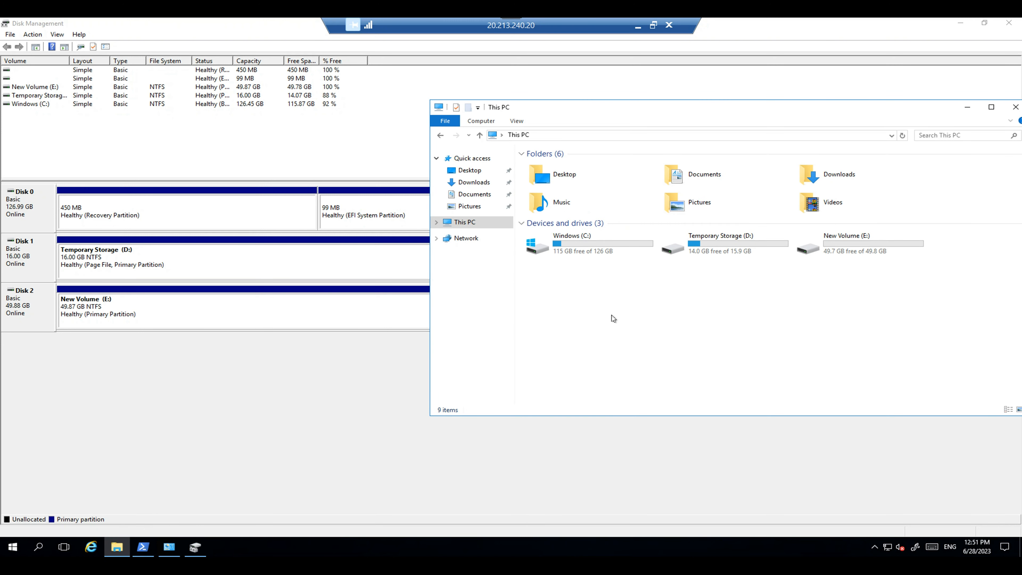
right_click(637, 307)
click(569, 347)
click(880, 252)
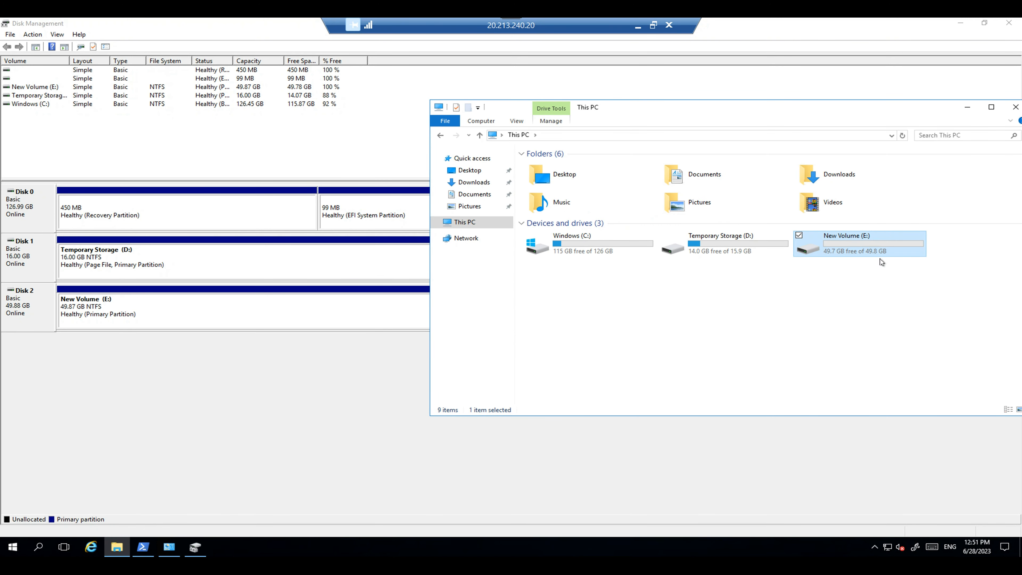
double_click(874, 253)
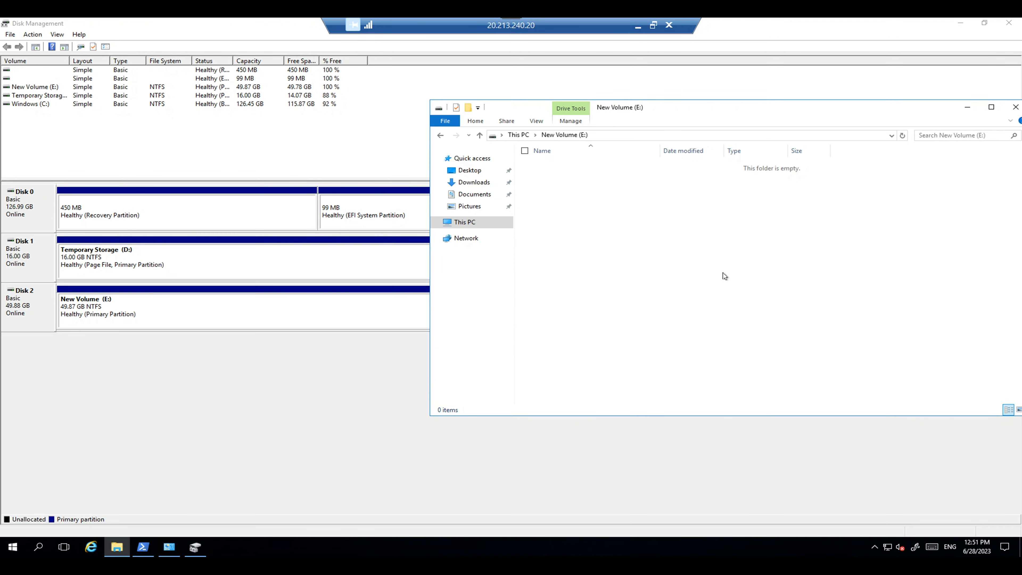
Switch to the Azure portal and open the Size + performance settings of the additional_drive data disk.
click(638, 25)
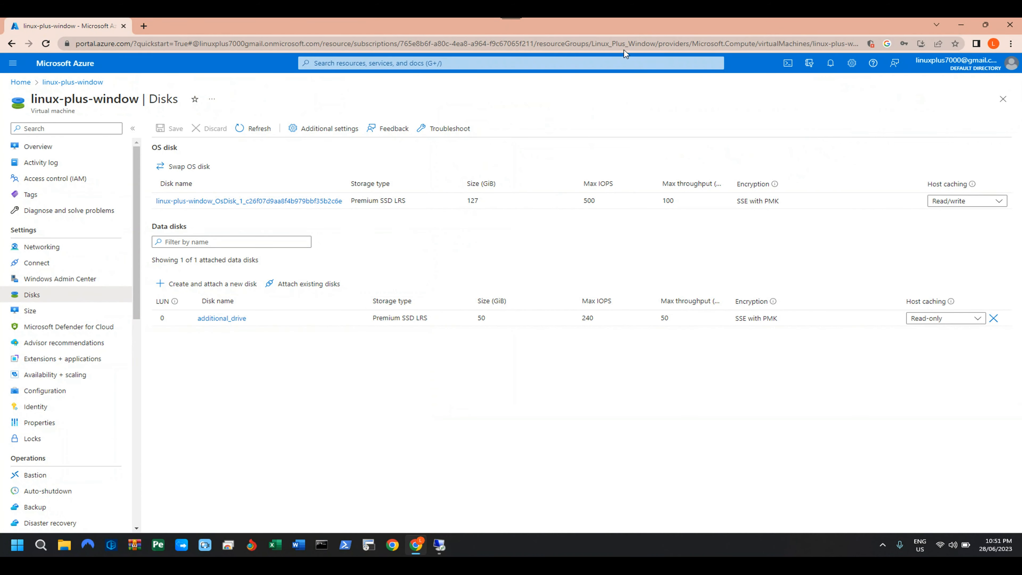
click(221, 318)
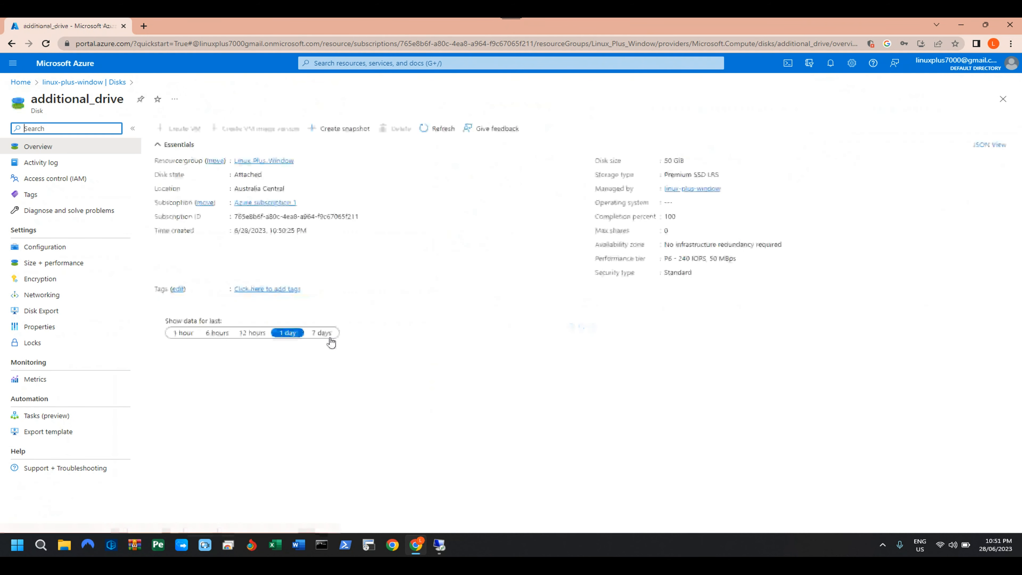
click(34, 263)
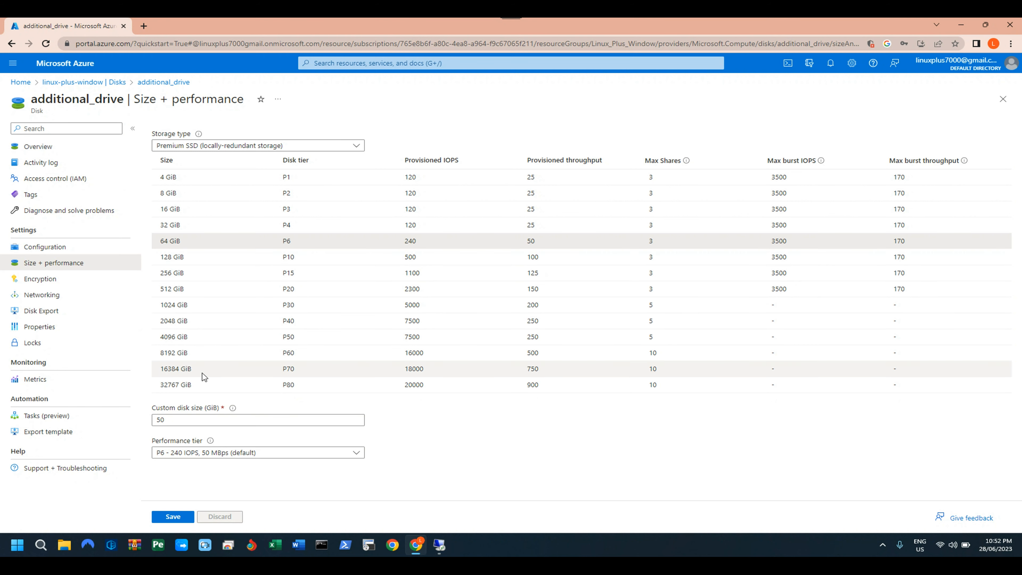
Set the custom disk size of additional_drive to 128 GiB and save the change.
click(173, 424)
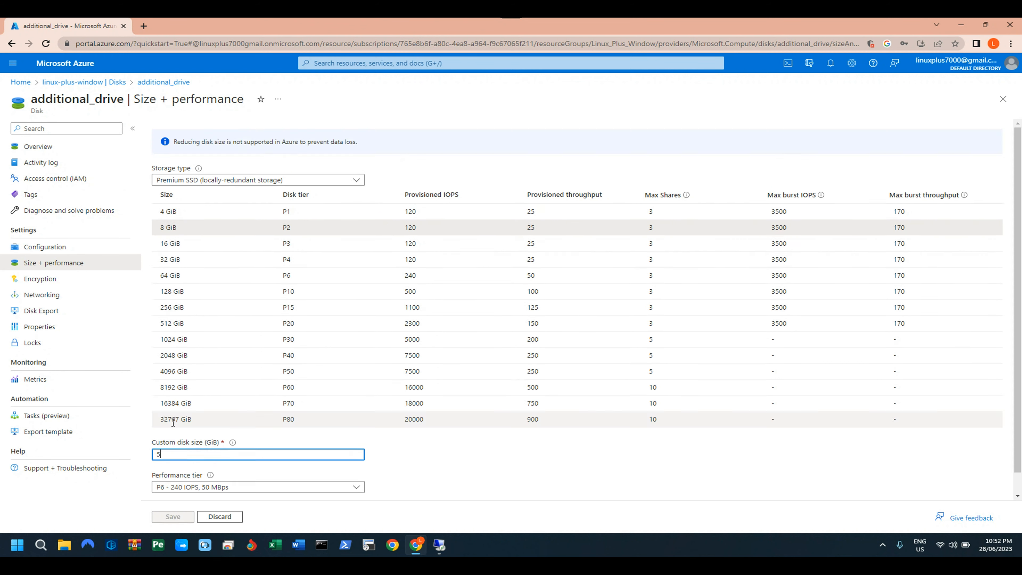
key(BackSpace)
text(130)
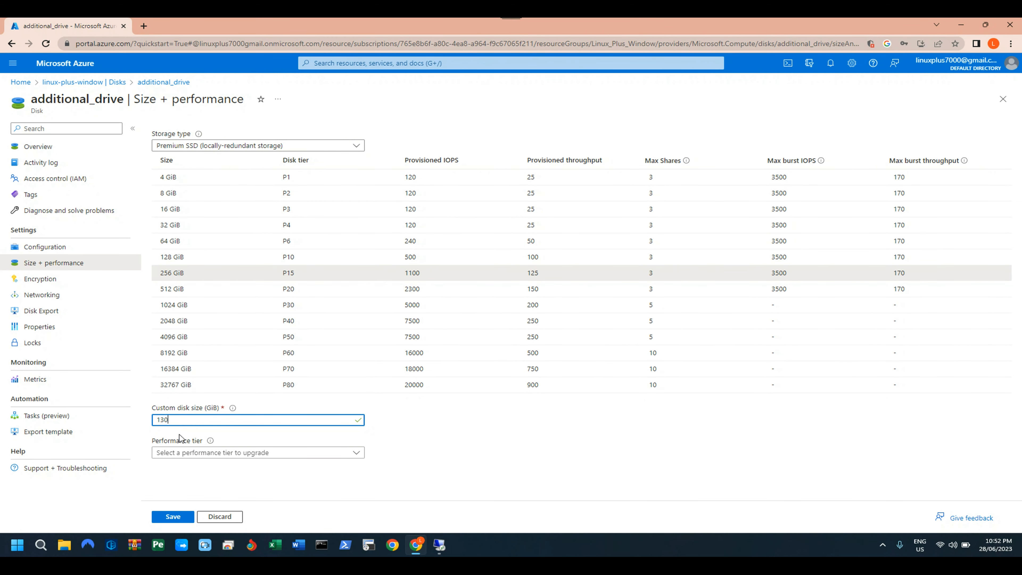
key(BackSpace)
key(BackSpace)
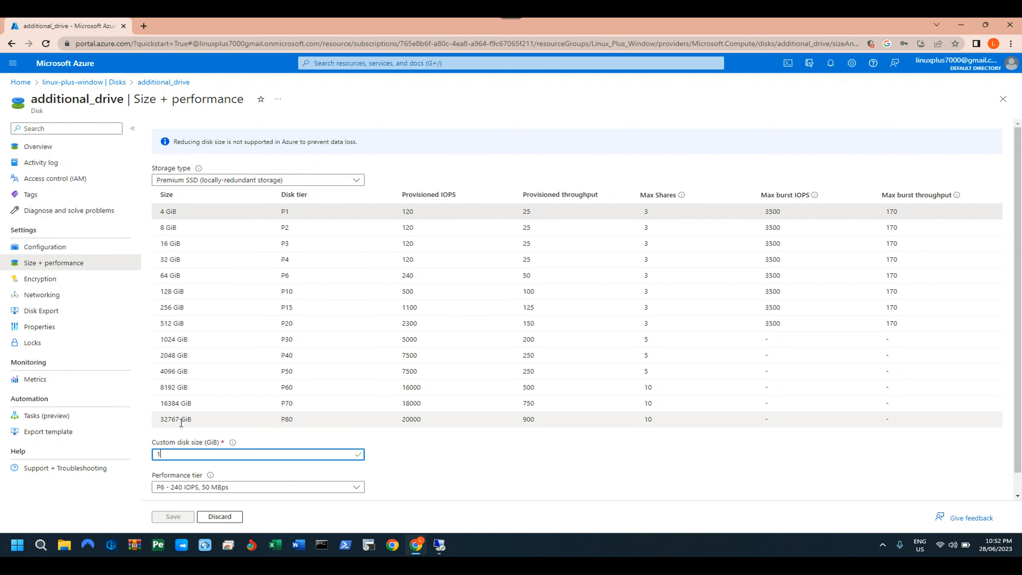
key(BackSpace)
text(128)
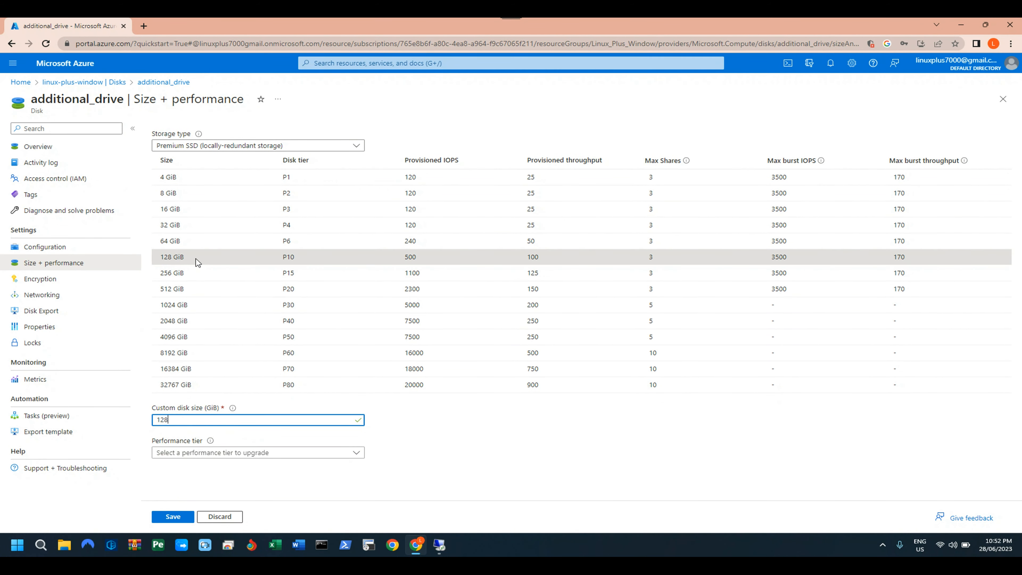
click(576, 452)
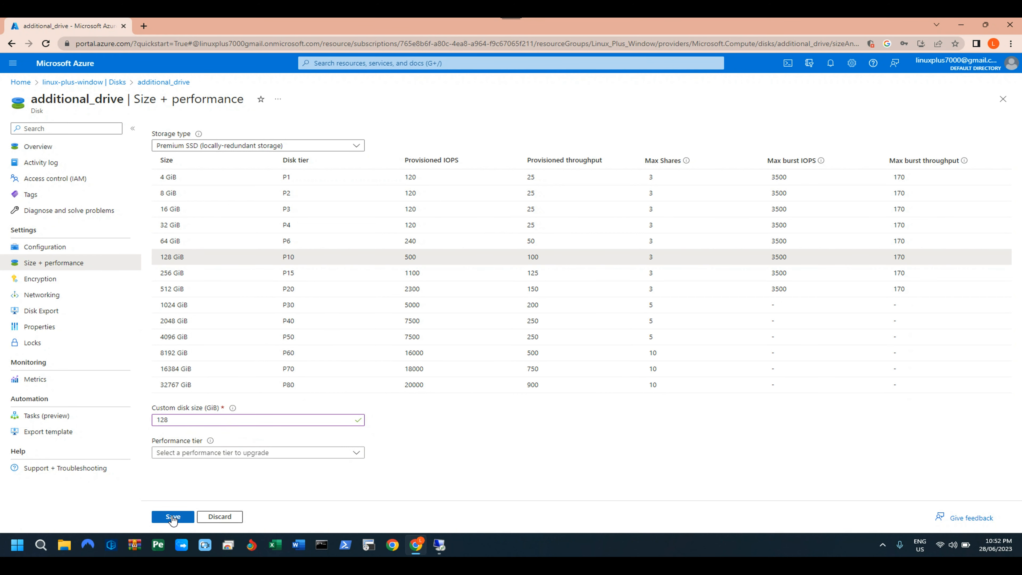
click(247, 459)
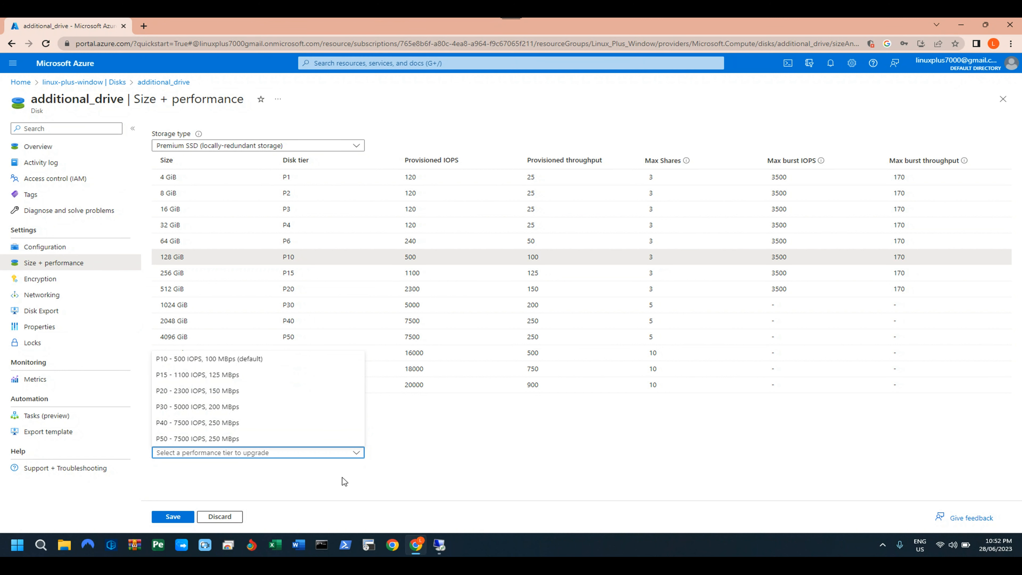
click(217, 496)
click(173, 517)
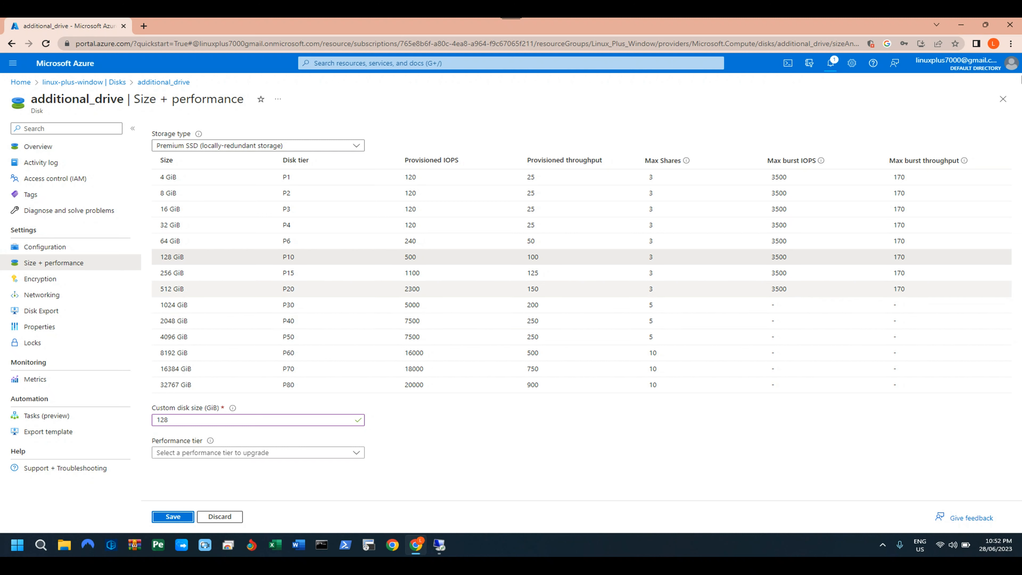
Check the portal notifications for the progress of the additional_drive update.
click(830, 64)
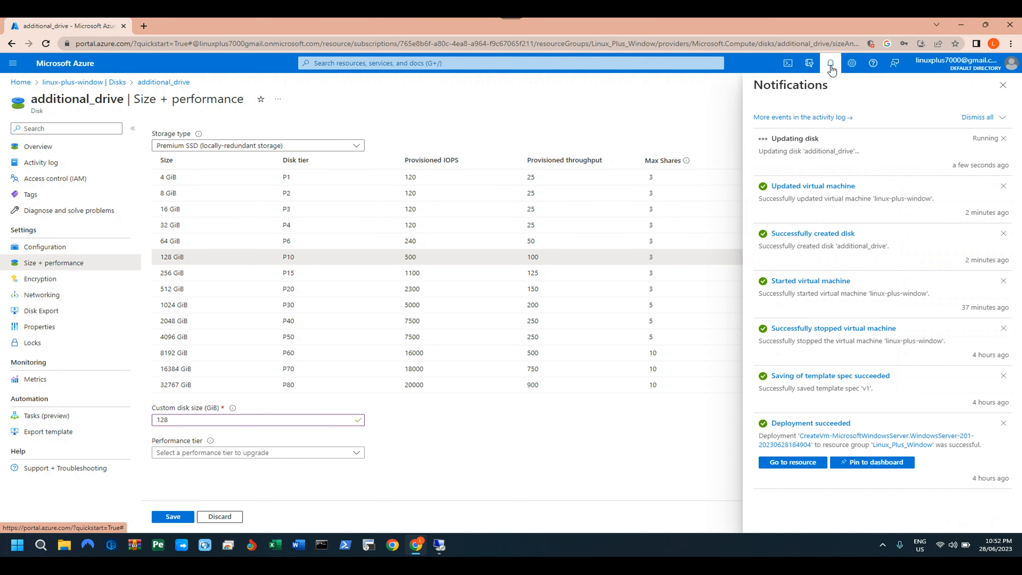
click(831, 65)
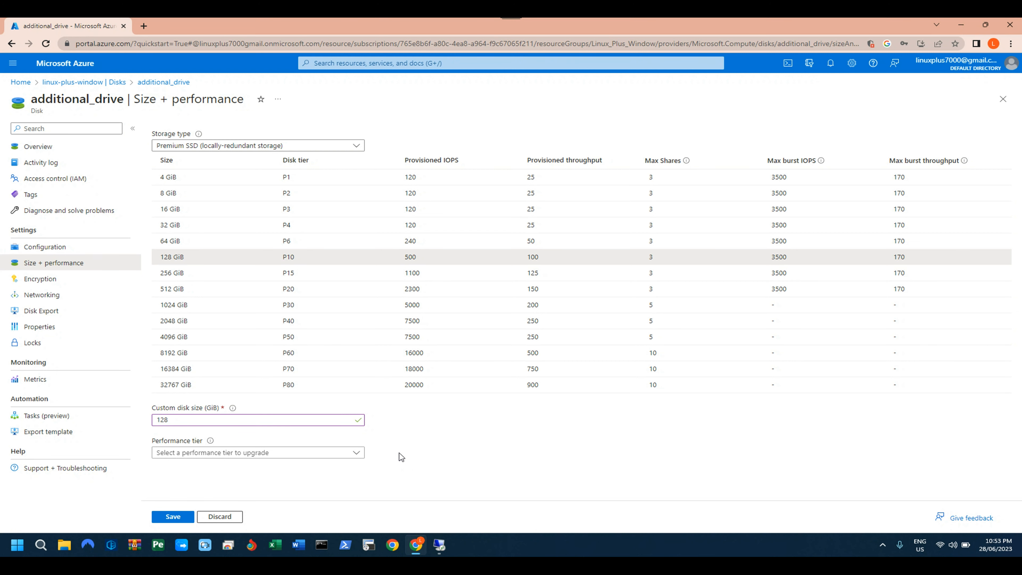
click(831, 65)
click(831, 64)
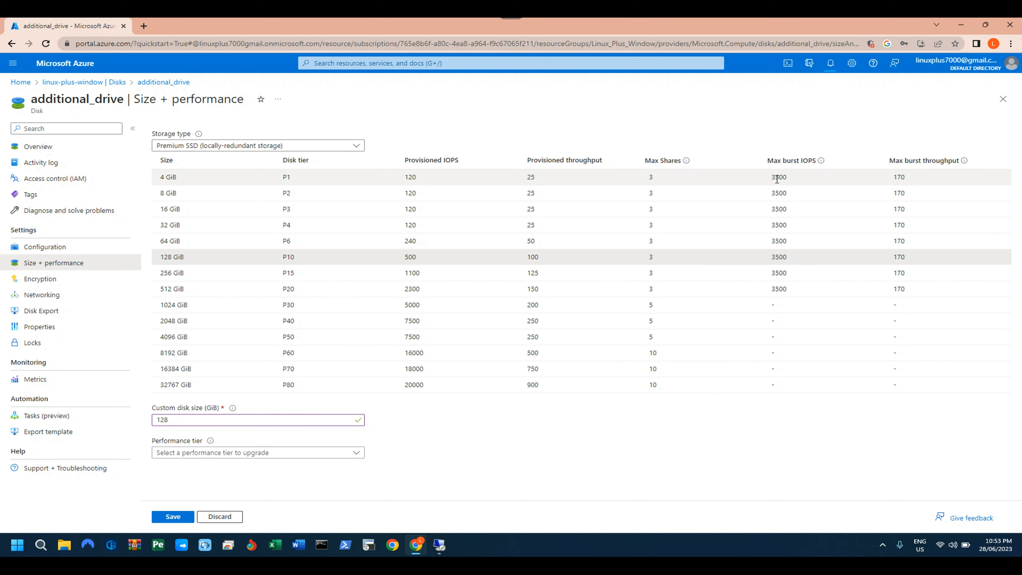
click(831, 65)
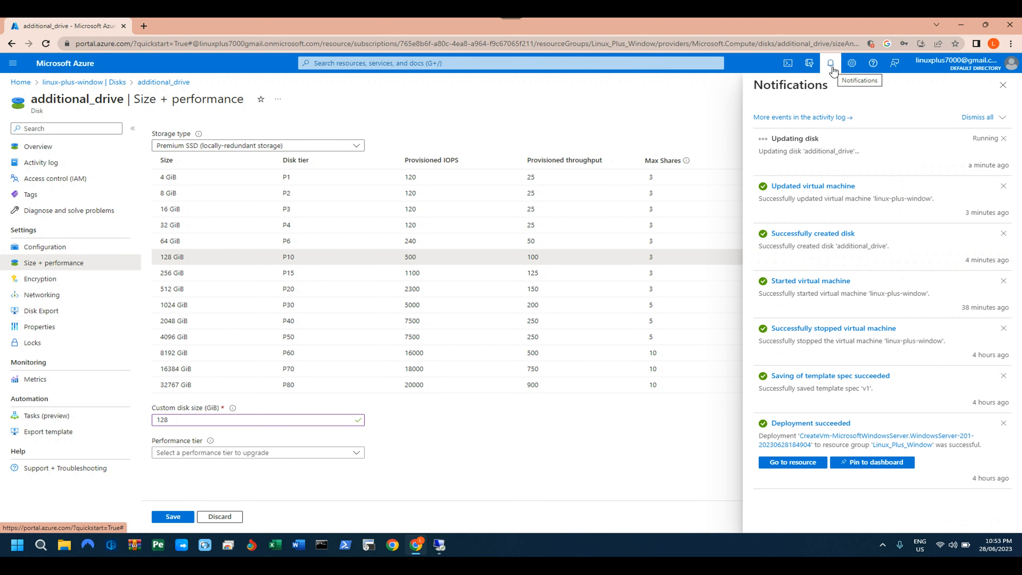
click(831, 64)
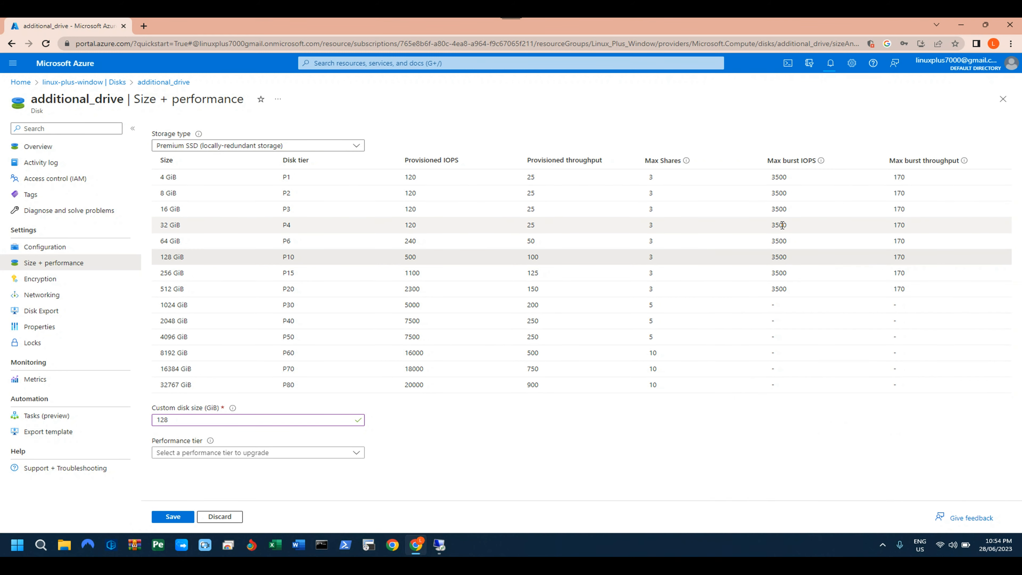
Switch to the remote desktop session, close the File Explorer window and refresh Disk Management.
click(440, 545)
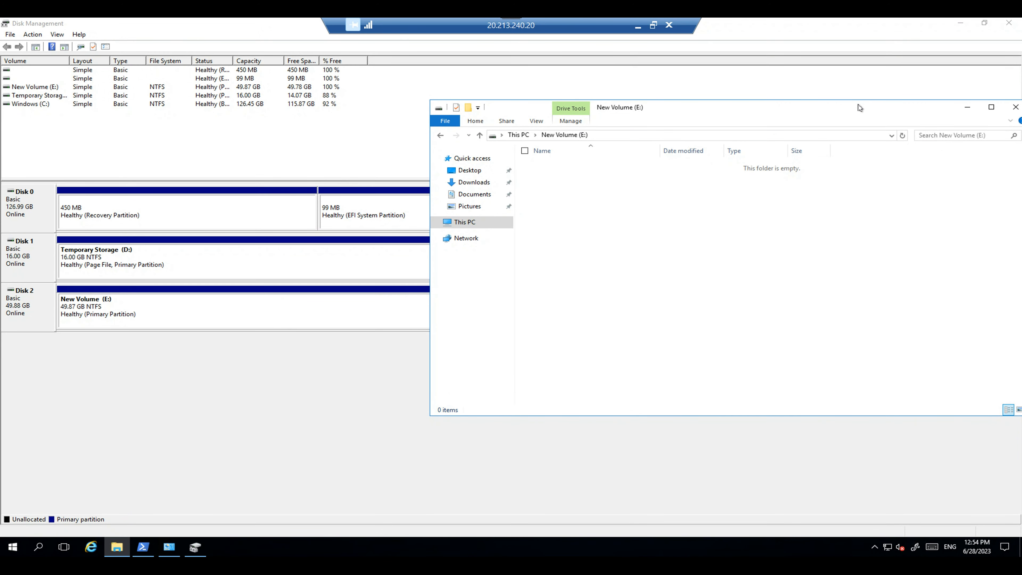
drag(857, 105, 794, 105)
click(951, 107)
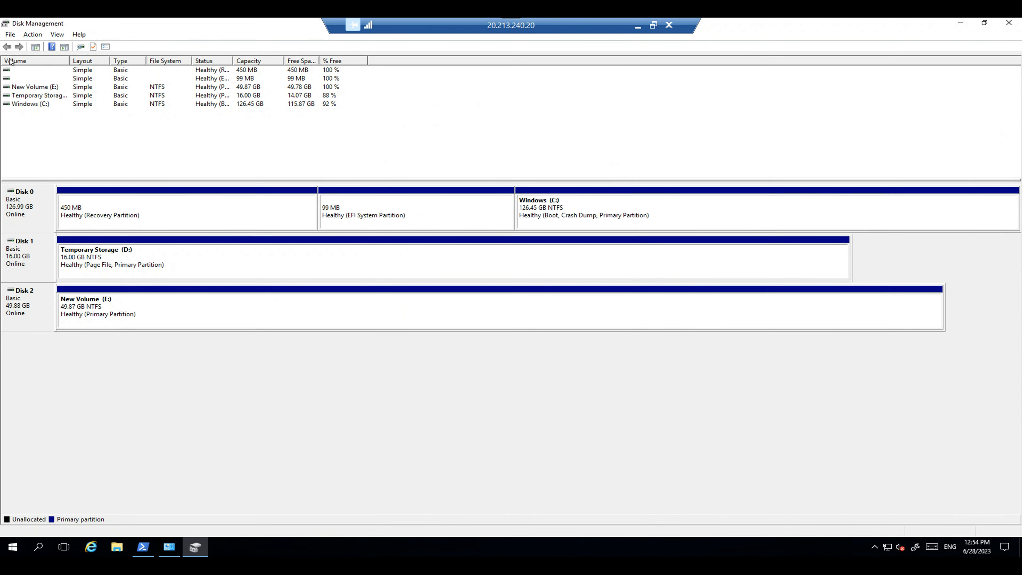
click(32, 34)
click(40, 47)
click(34, 35)
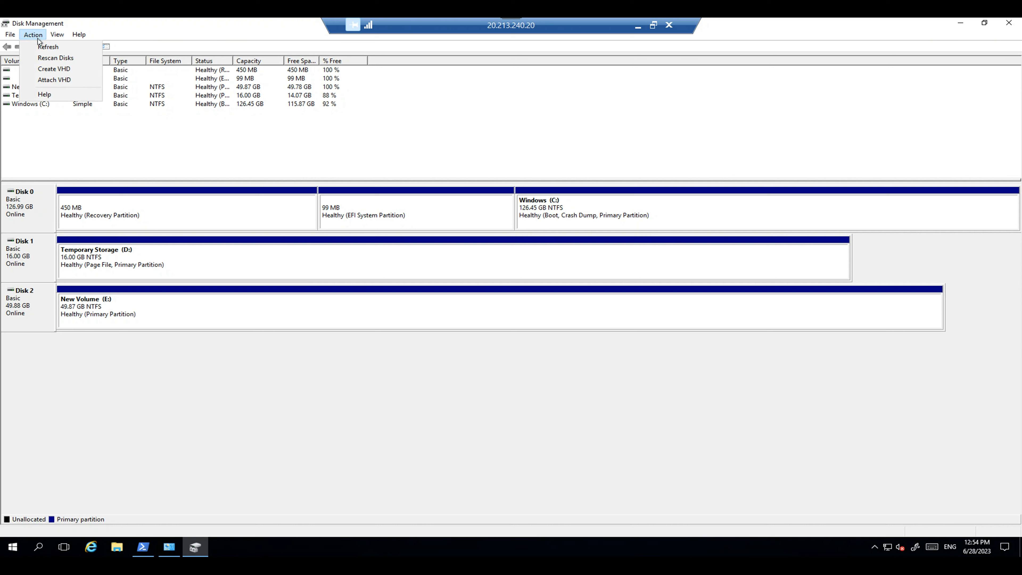
click(40, 45)
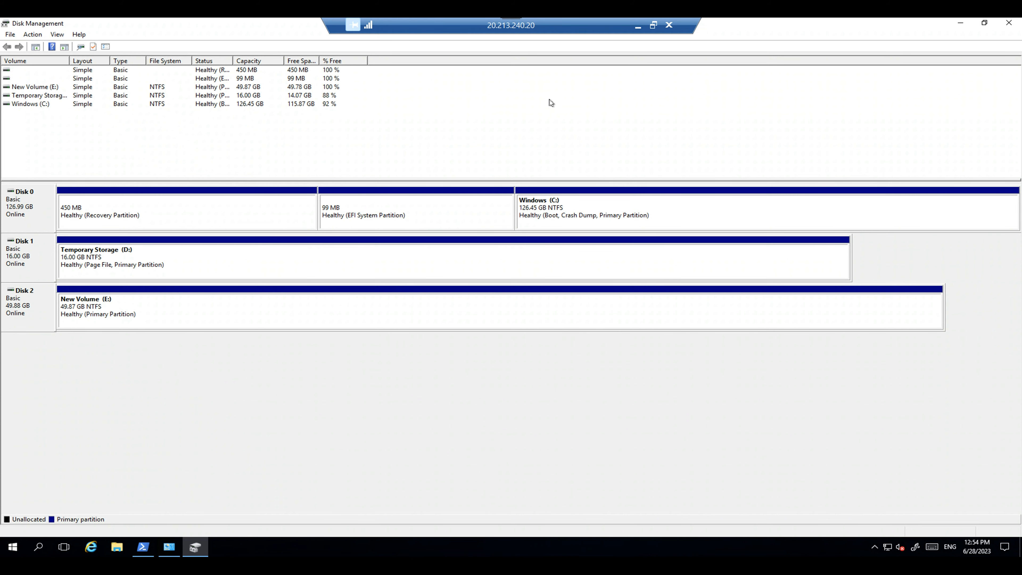
Return to the Azure portal, check the disk update's status in the notifications and open the additional_drive overview.
click(638, 26)
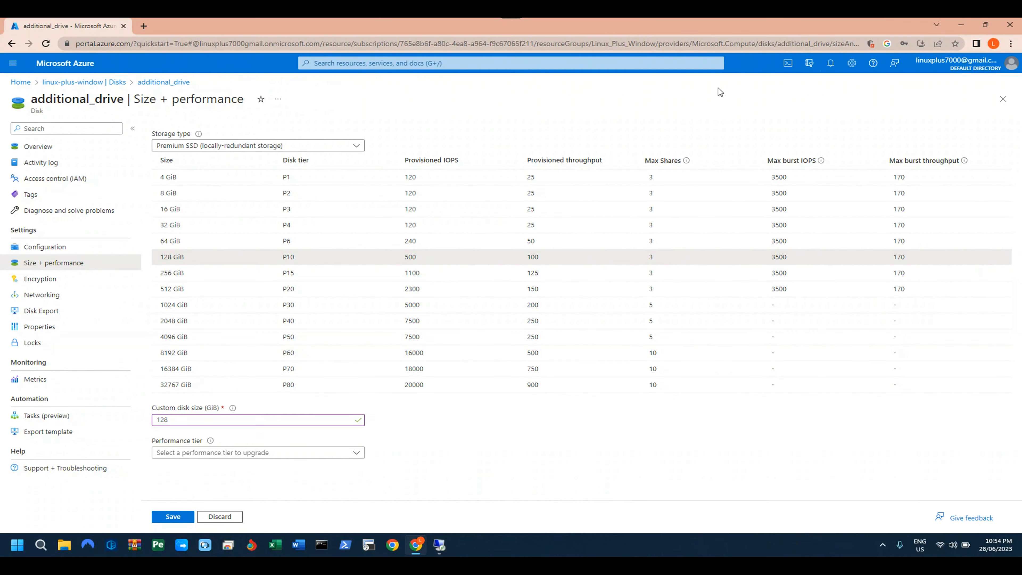
click(834, 68)
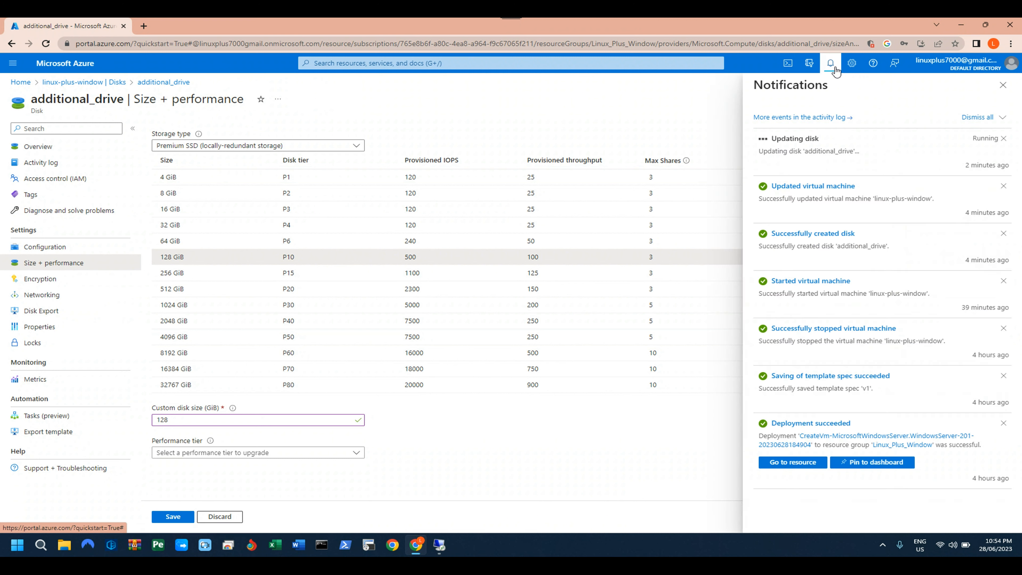
click(836, 69)
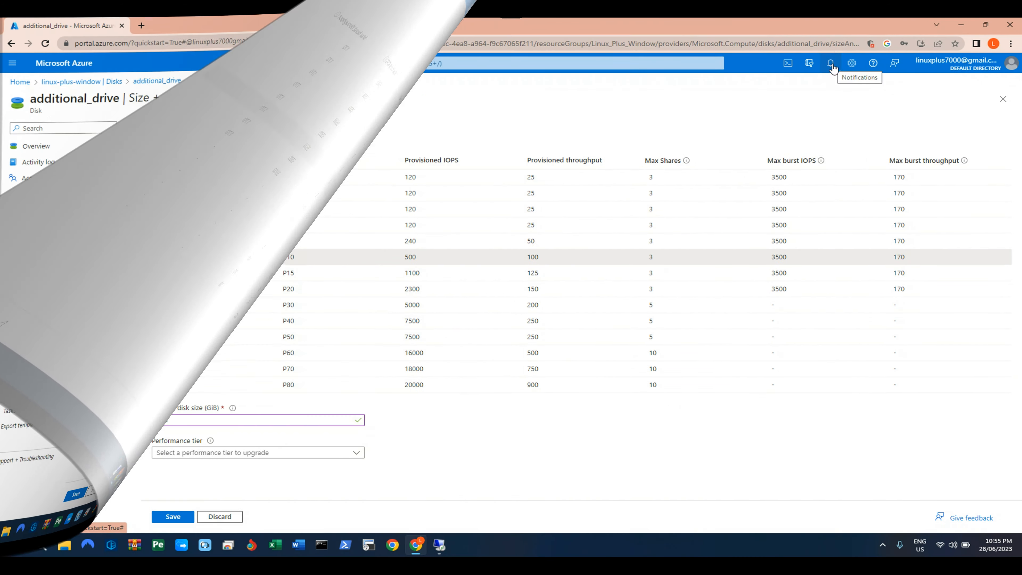
click(829, 63)
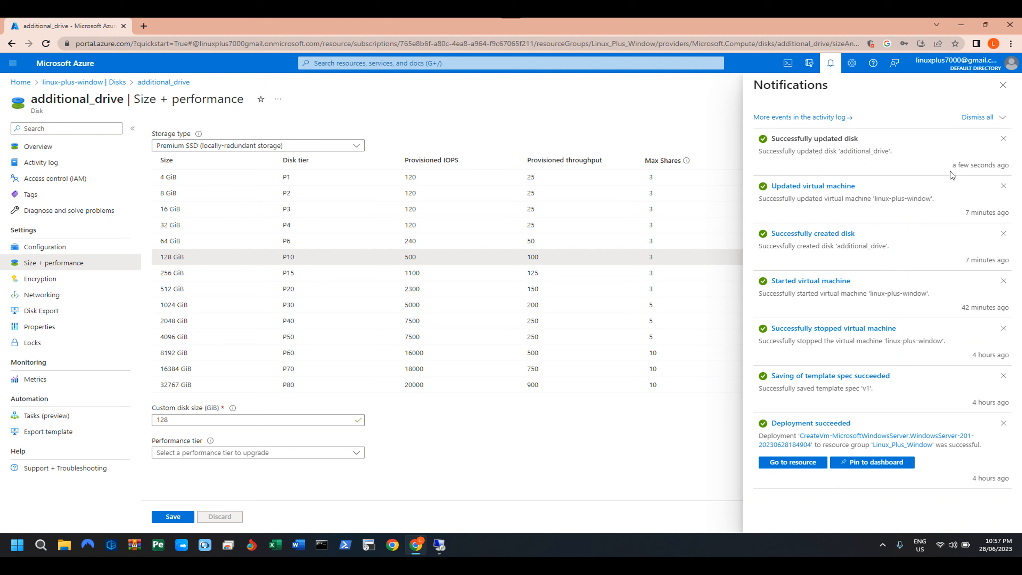
click(829, 63)
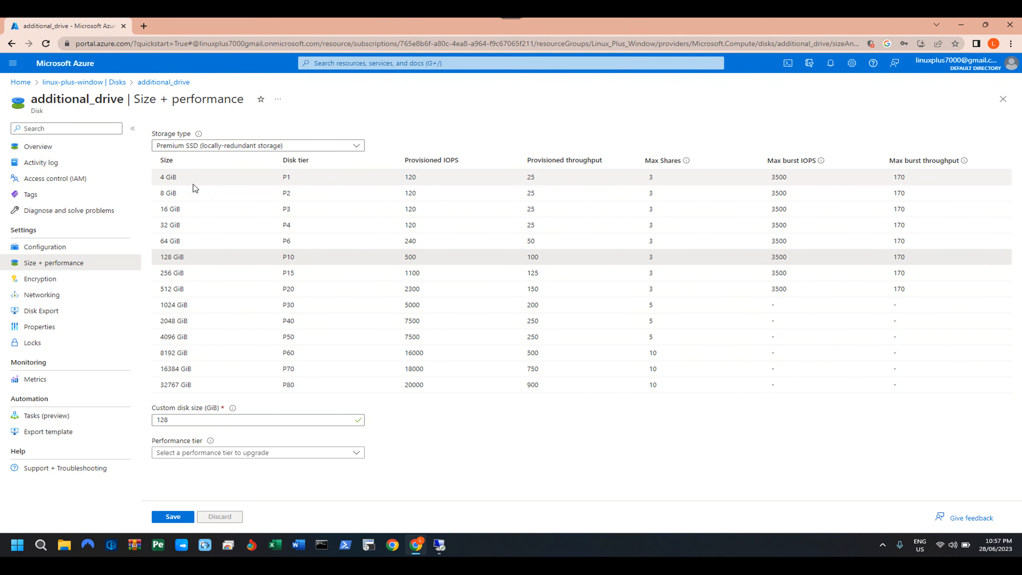
click(39, 141)
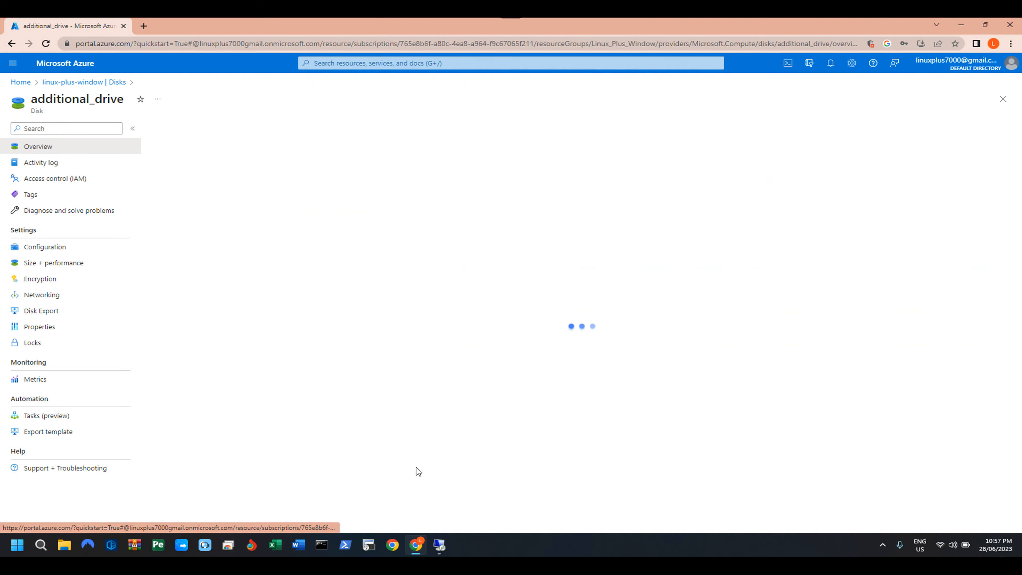
Switch to the remote desktop session and refresh Disk Management to load the resized Disk 2.
click(440, 545)
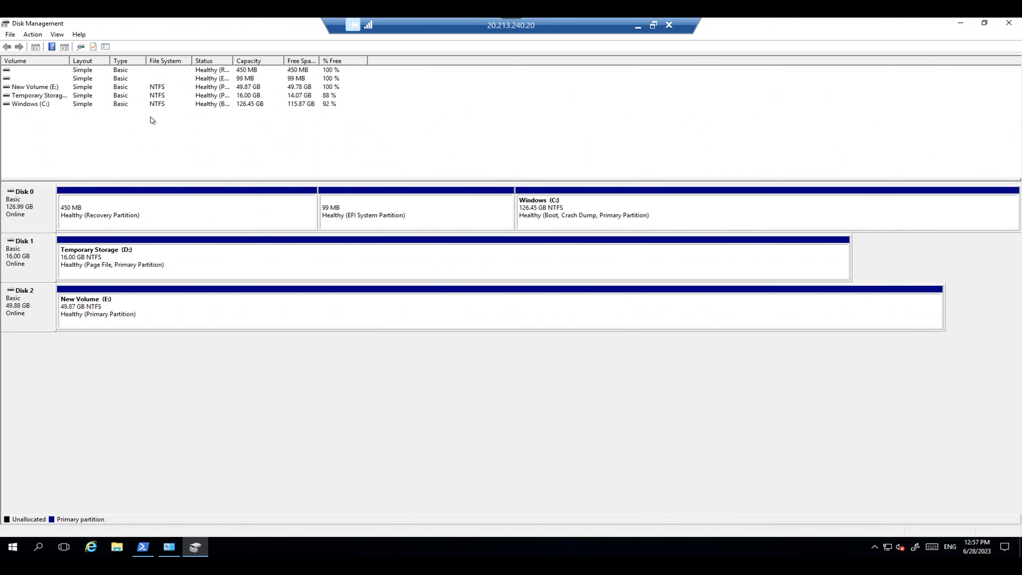
click(32, 35)
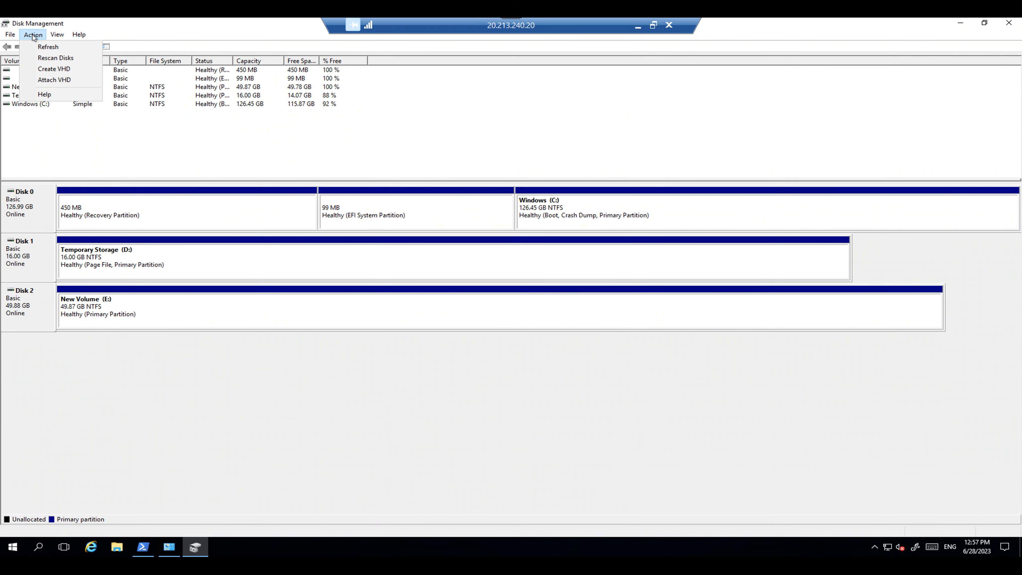
click(44, 45)
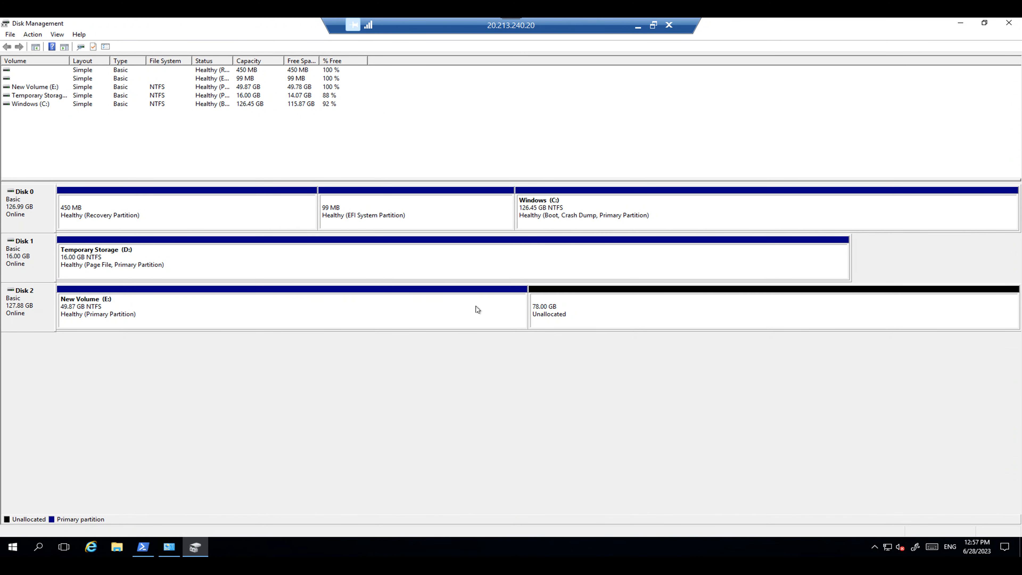
Extend New Volume (E:) on Disk 2 with all of the unallocated space, accepting the wizard's defaults.
right_click(465, 306)
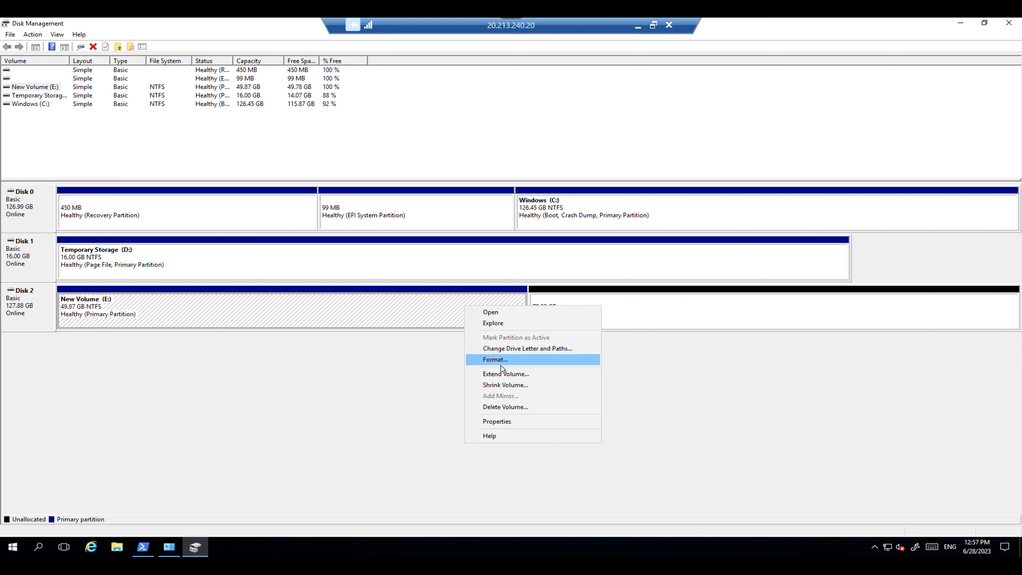
click(499, 374)
click(209, 258)
click(212, 258)
click(214, 257)
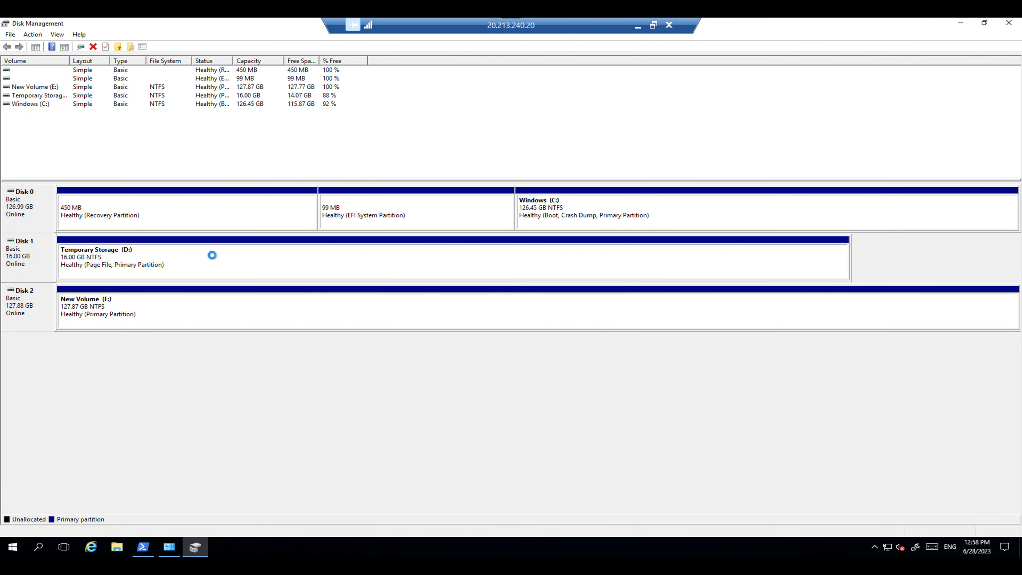
Minimize Disk Management, show This PC in File Explorer and refresh it to check the size of drive E:.
click(959, 26)
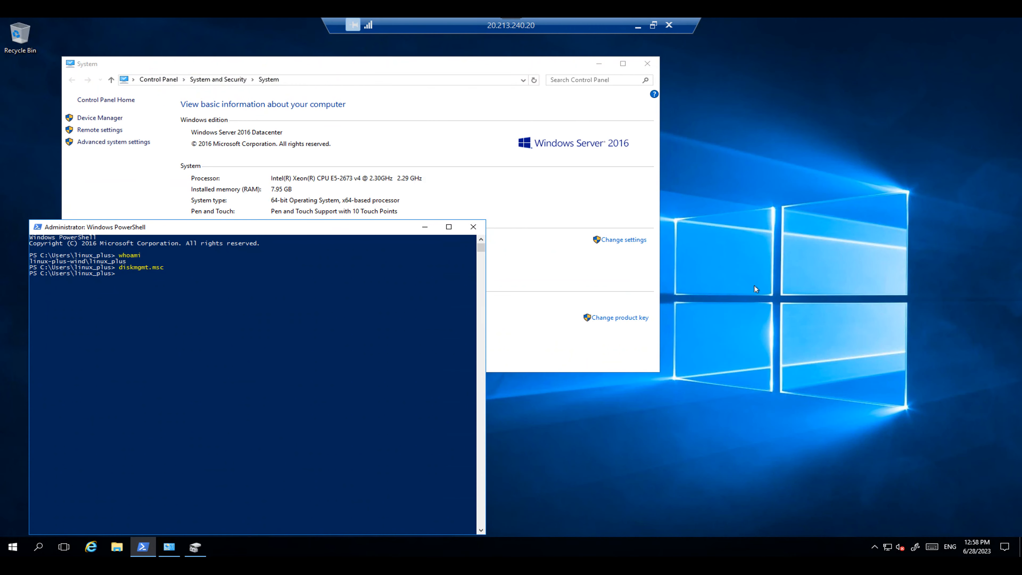
click(118, 548)
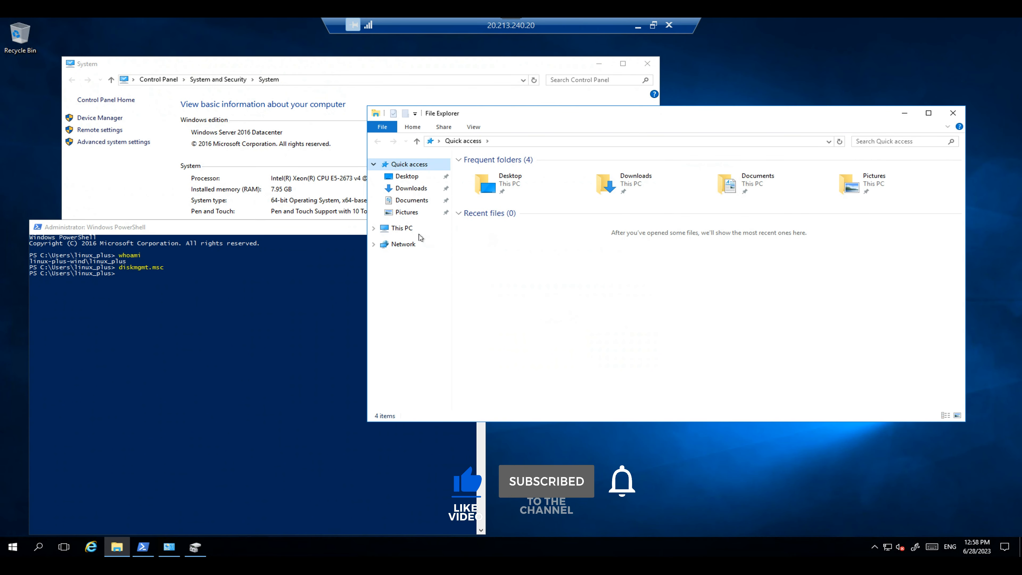
click(402, 228)
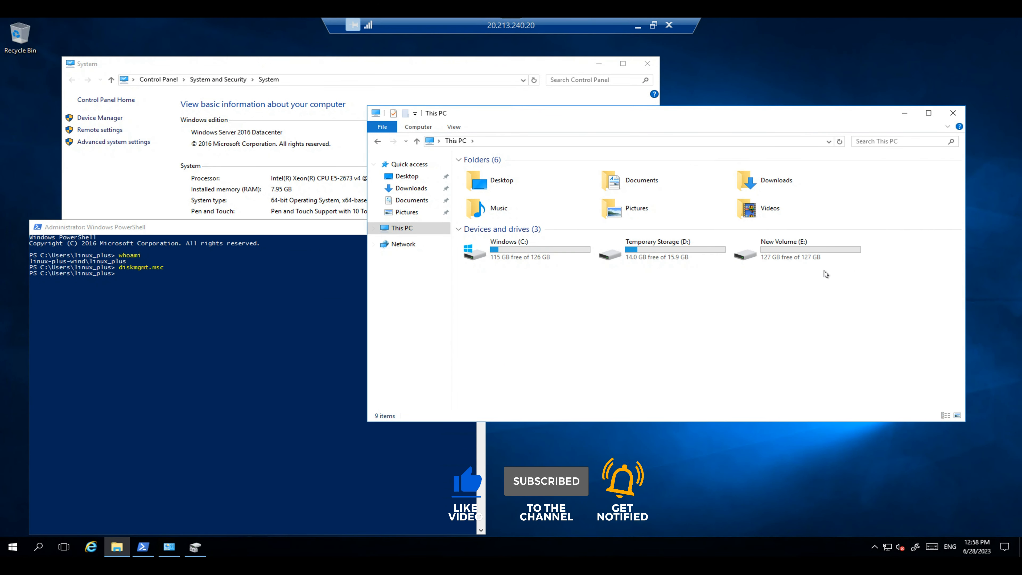
right_click(763, 281)
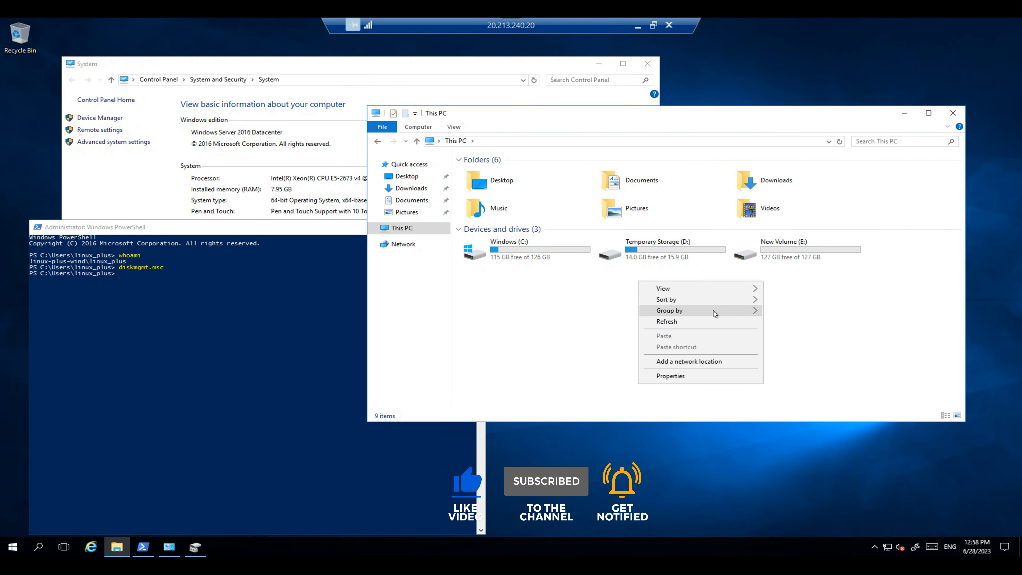
click(705, 322)
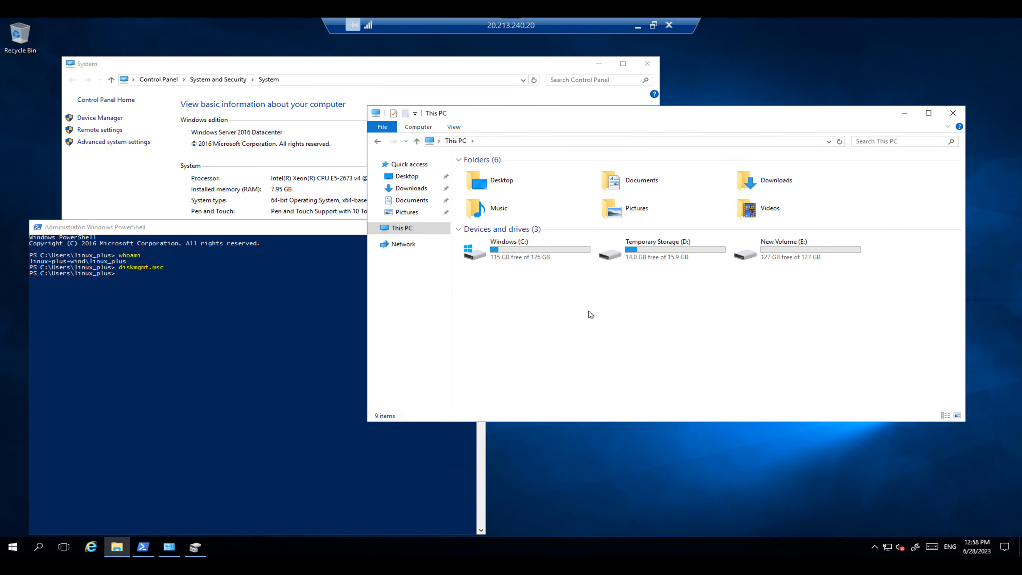
Switch to the Azure portal and open the Size + performance settings of the linux-plus-window OS disk.
click(639, 27)
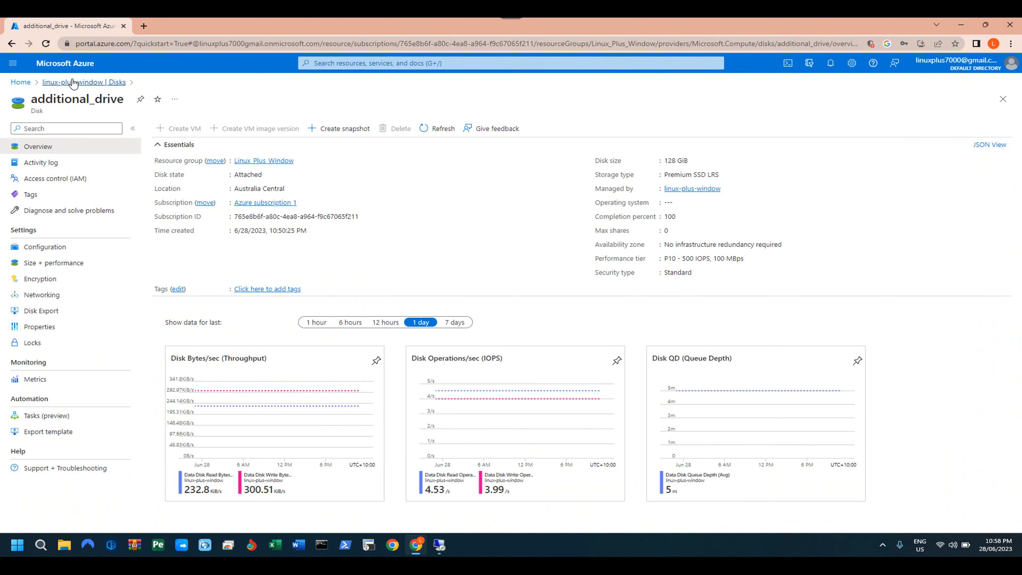
click(89, 82)
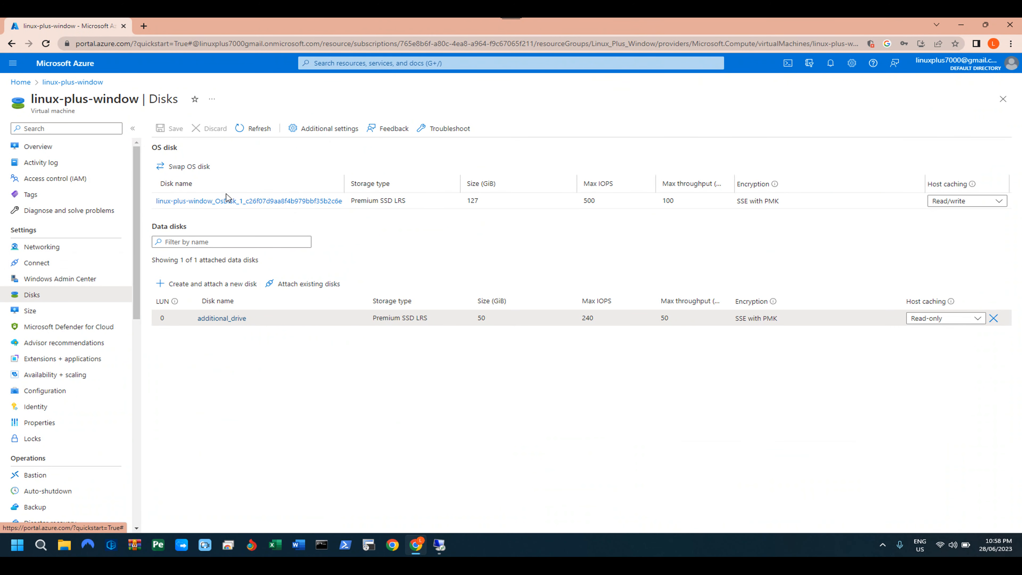
click(245, 201)
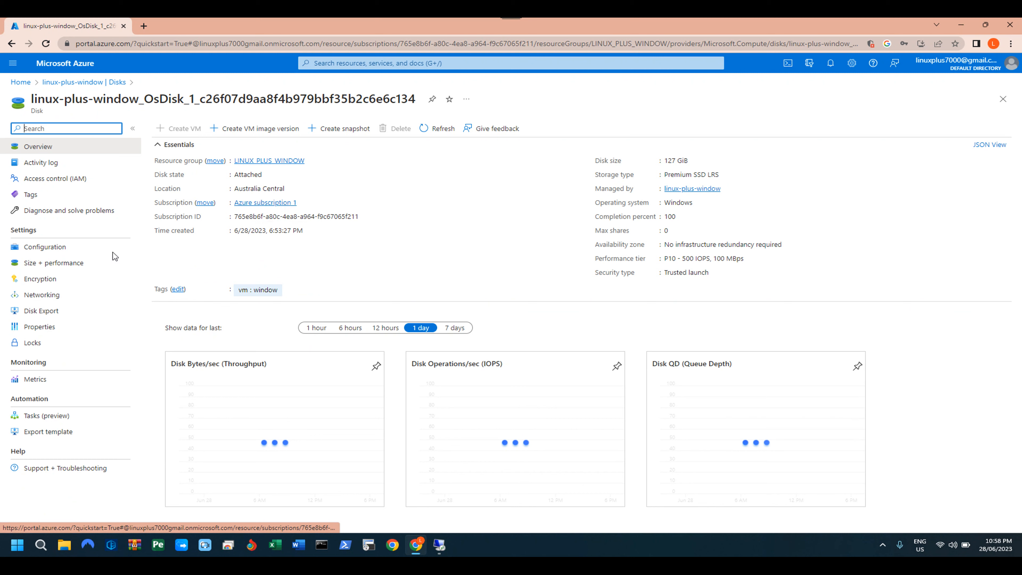
click(44, 263)
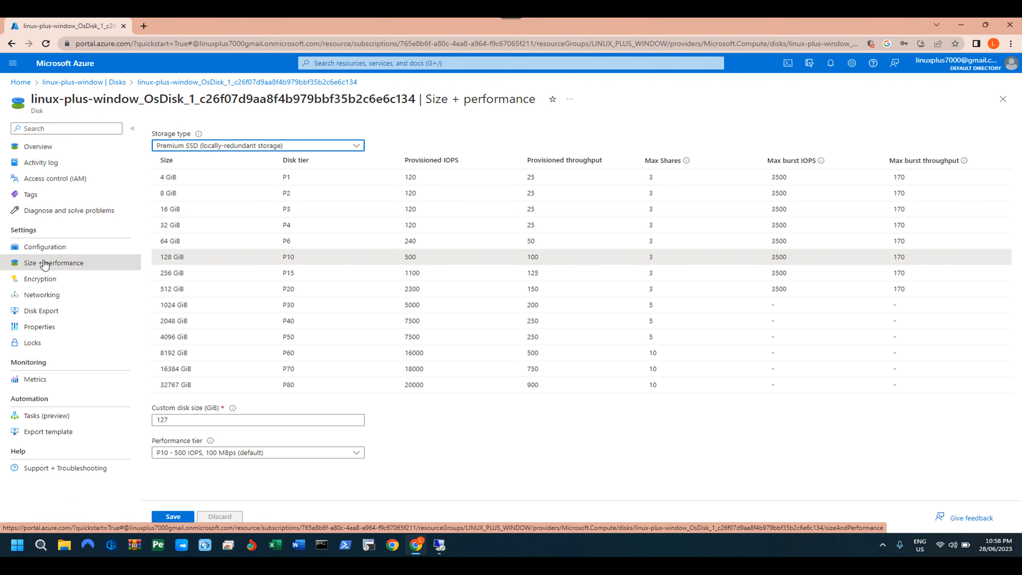
Try to set the OS disk's custom size to 256 GiB, read the resize notice and discard the unsaved edit.
click(195, 422)
key(BackSpace)
key(BackSpace)
key(BackSpace)
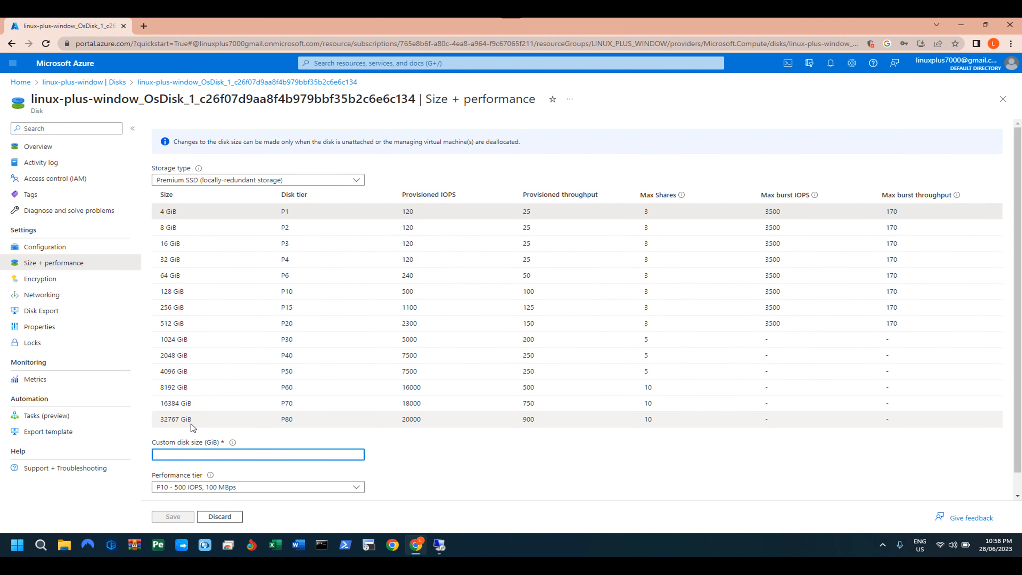
text(256)
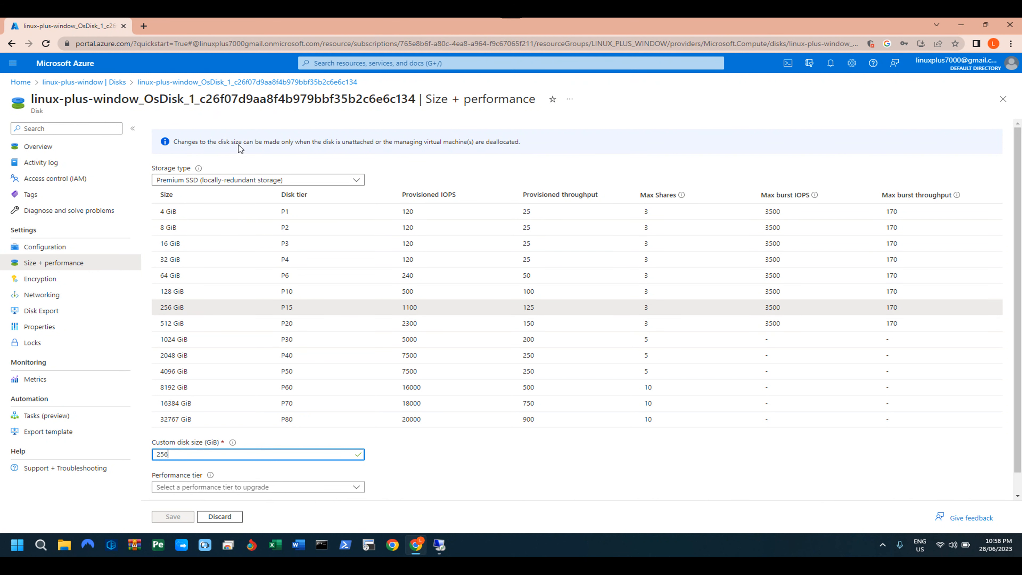
drag(259, 142, 509, 143)
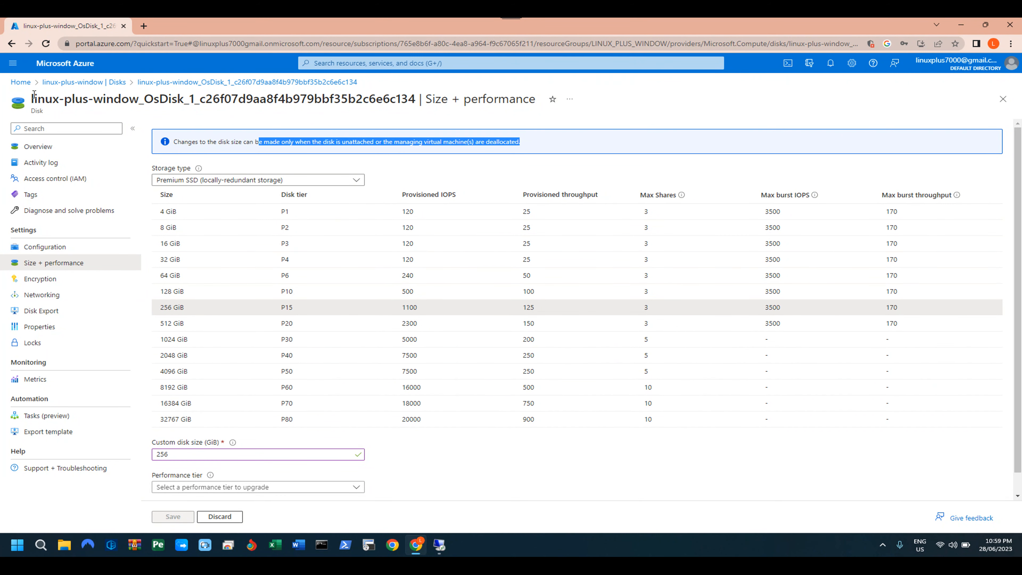
click(64, 83)
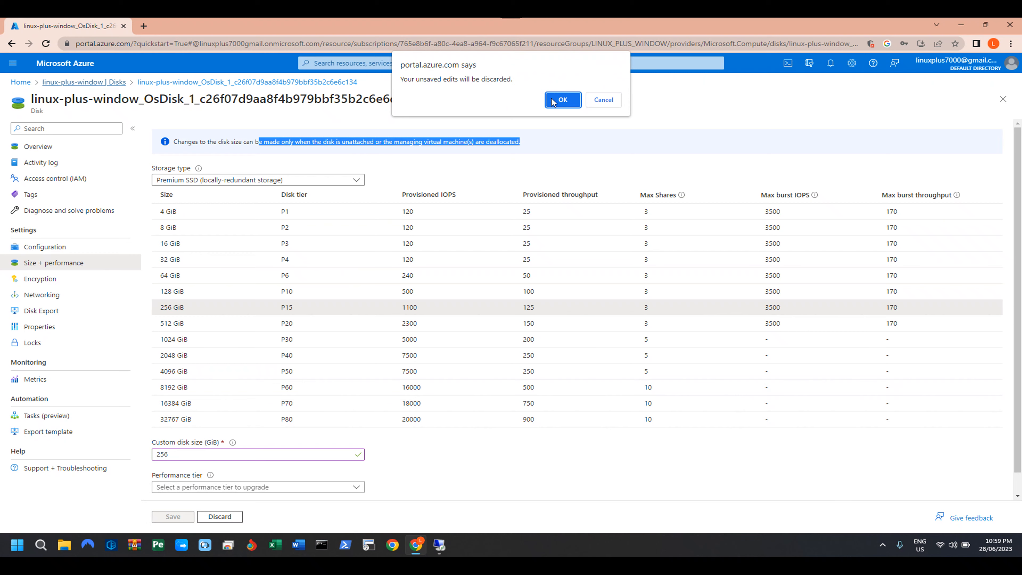
click(565, 99)
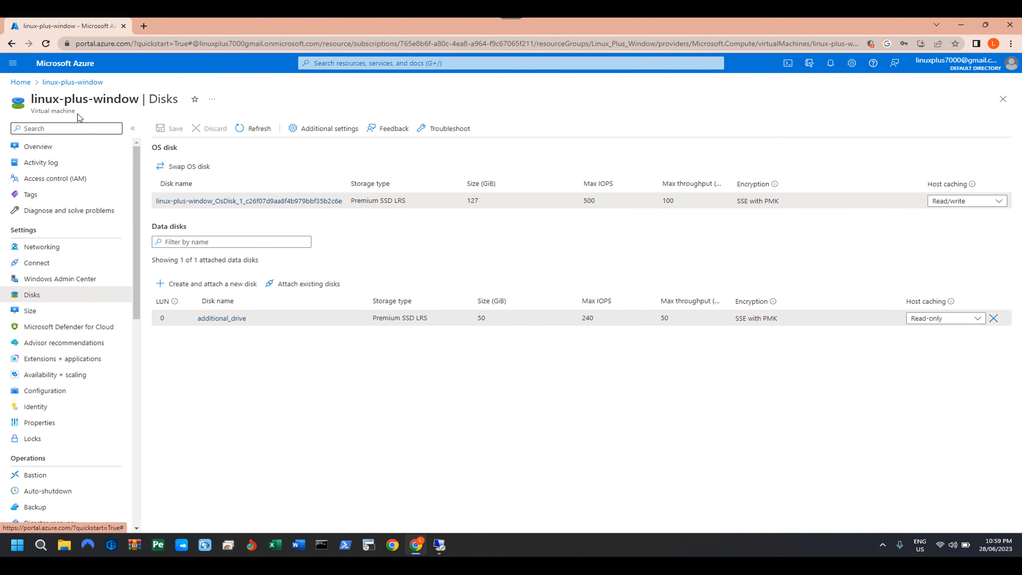
Open the linux-plus-window virtual machine from the portal home page and stop it.
click(20, 82)
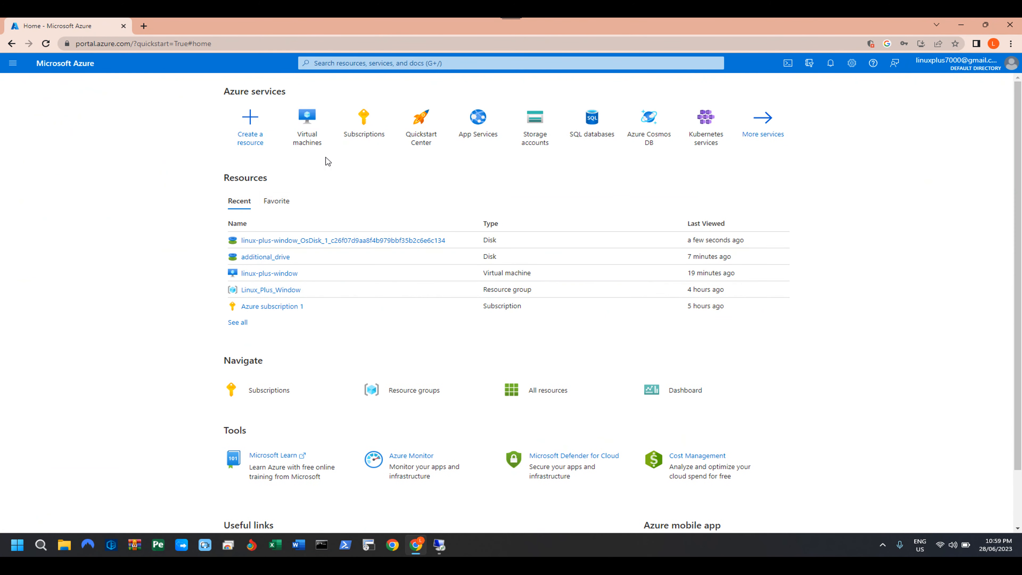
click(263, 274)
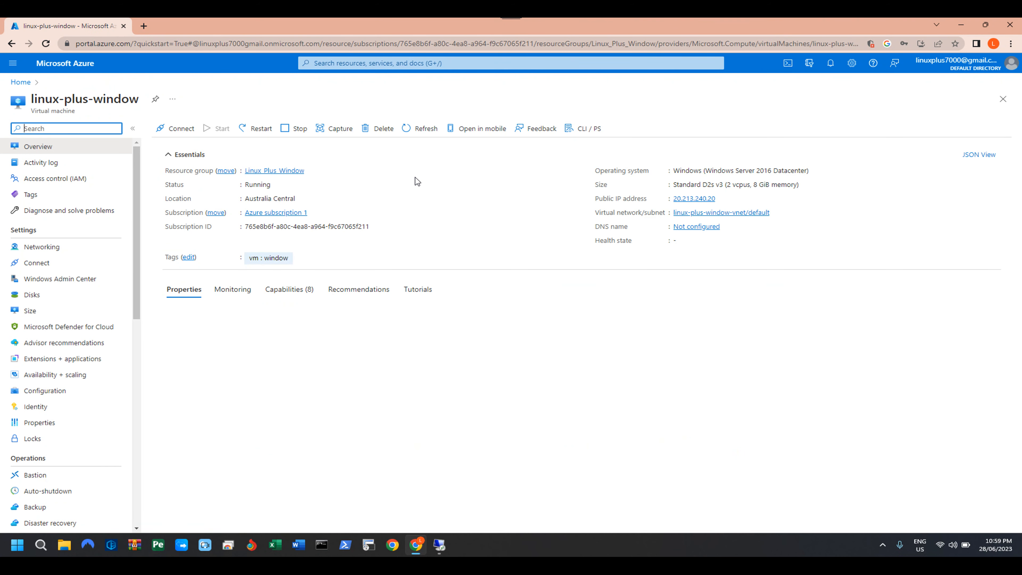
click(294, 133)
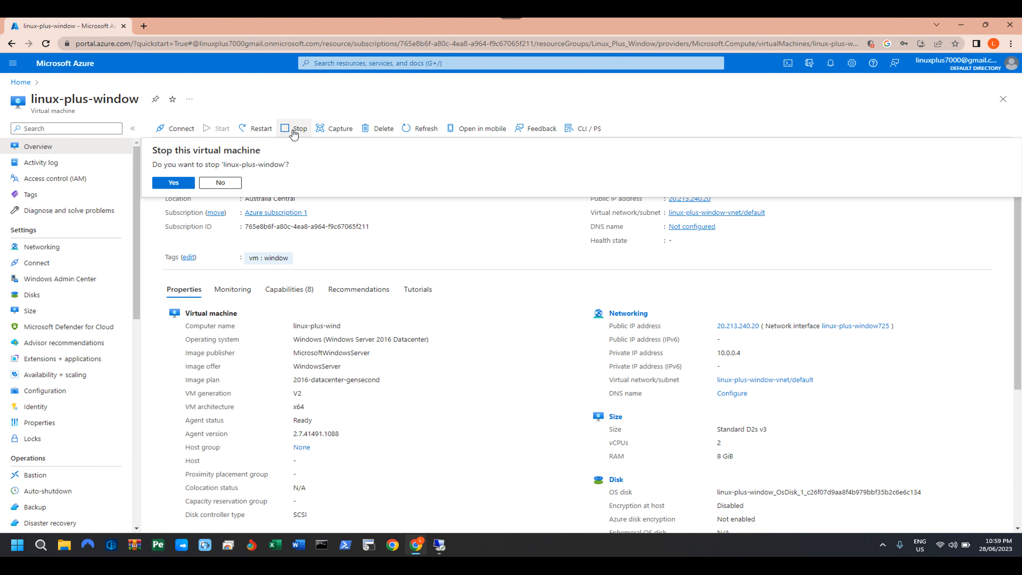
click(174, 183)
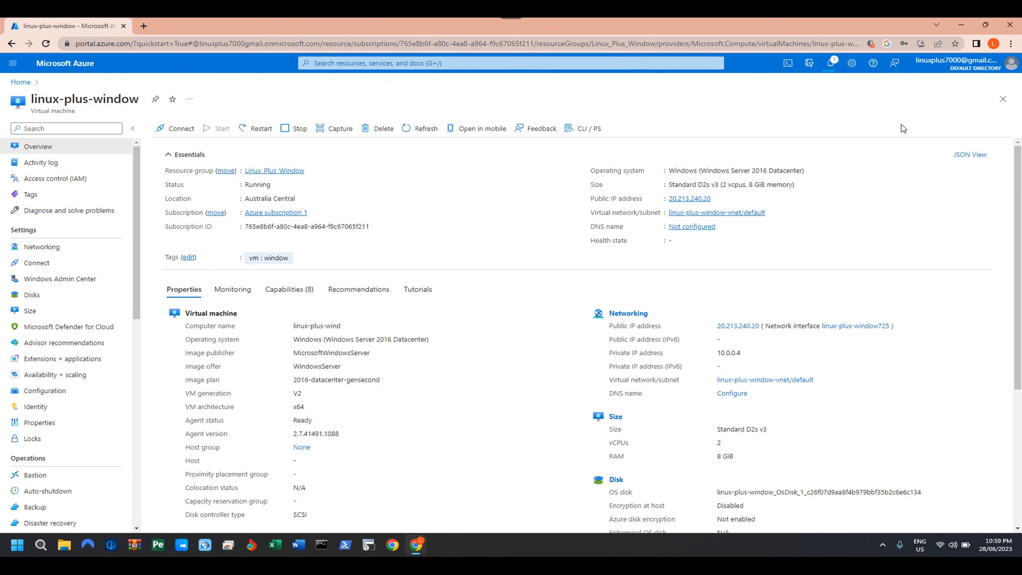
Check the portal notifications for the progress of stopping the linux-plus-window virtual machine.
click(830, 63)
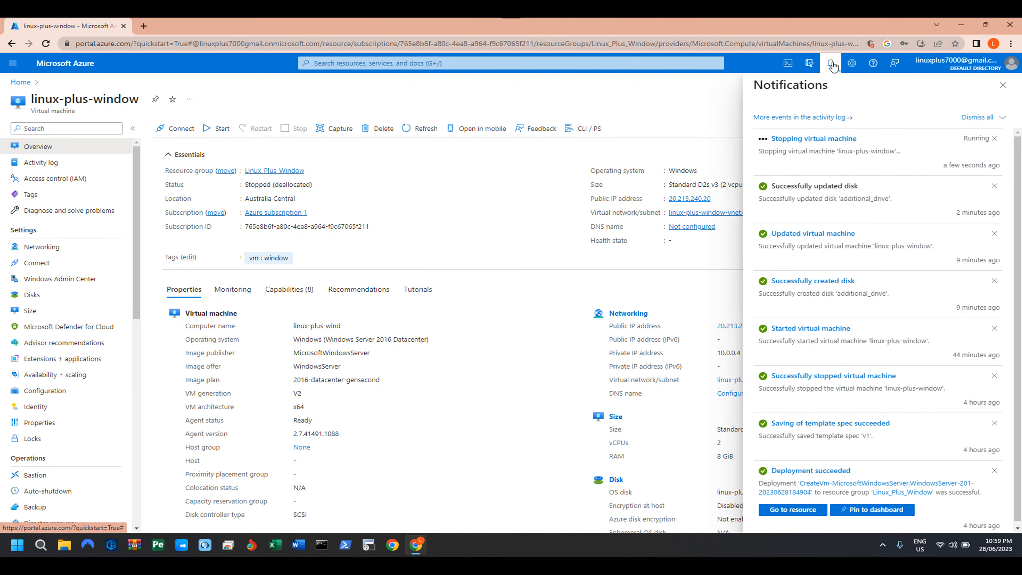
click(831, 64)
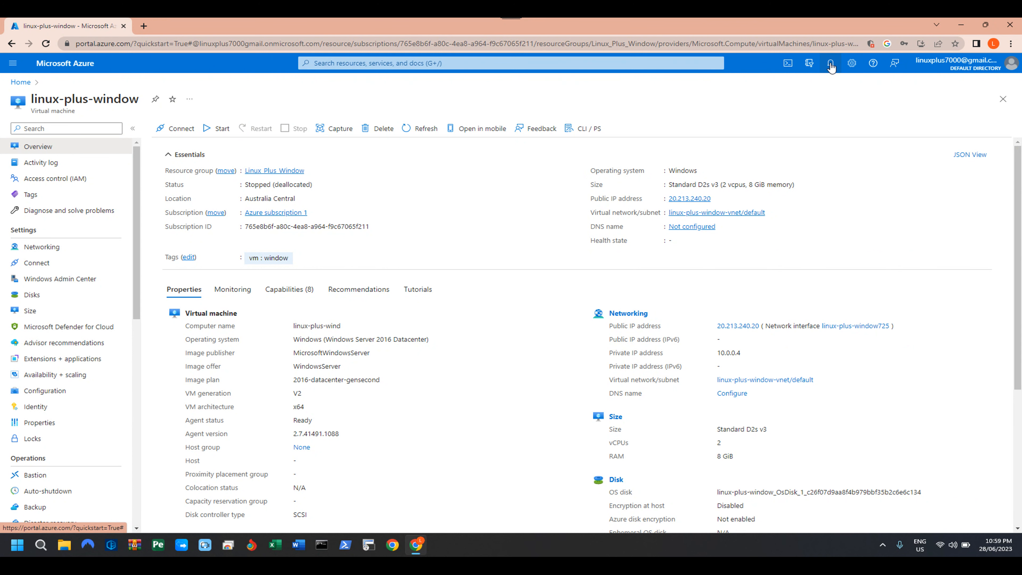
click(830, 63)
click(831, 65)
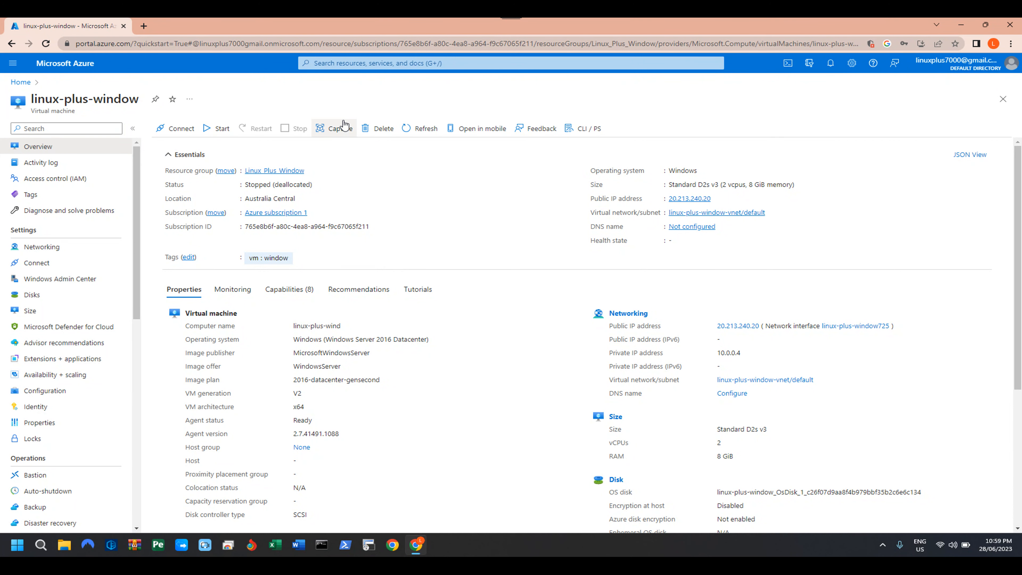
Go through the virtual machines list to linux-plus-window's disks and open the OS disk's Size + performance settings.
click(22, 82)
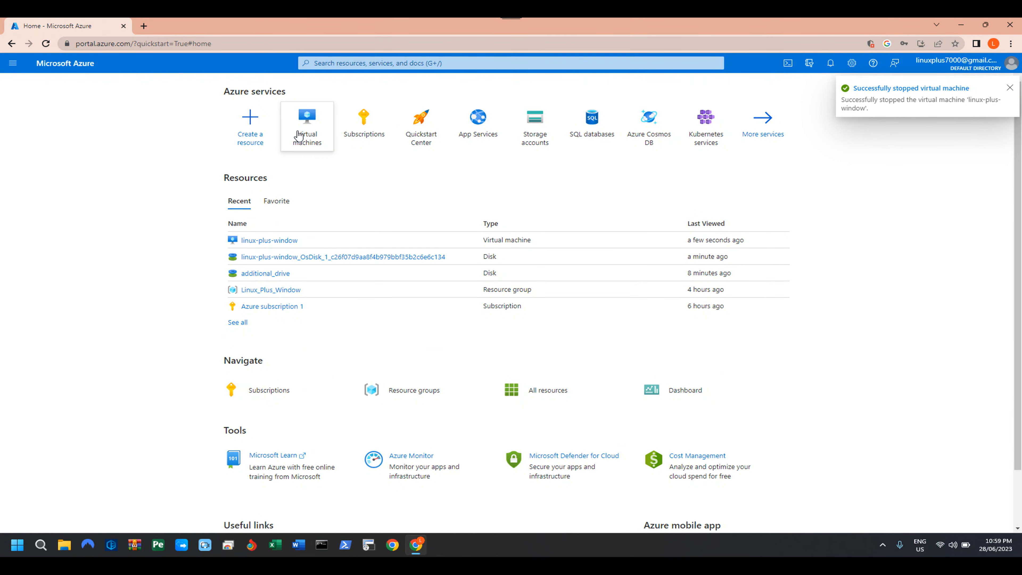
click(307, 132)
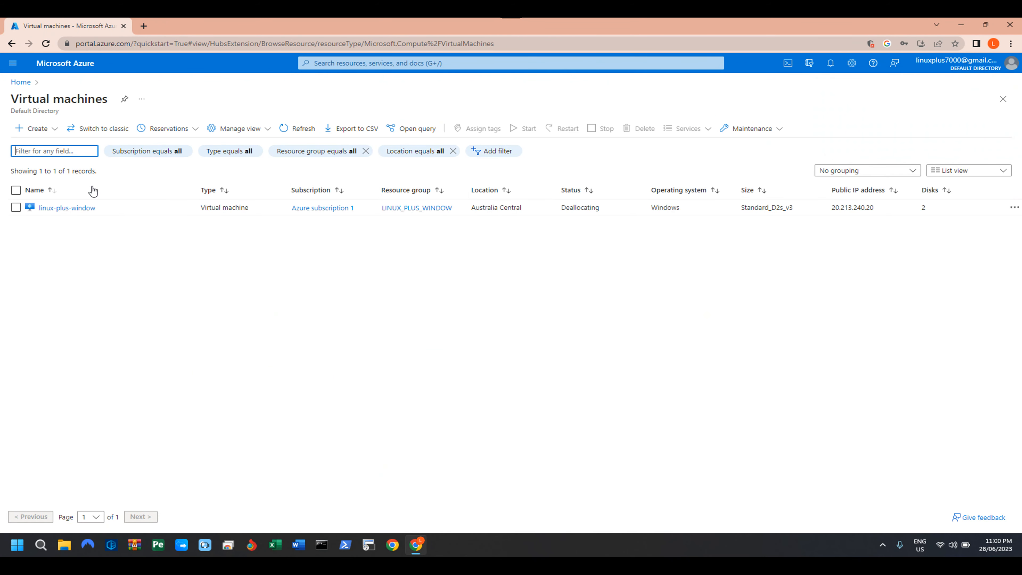
click(77, 205)
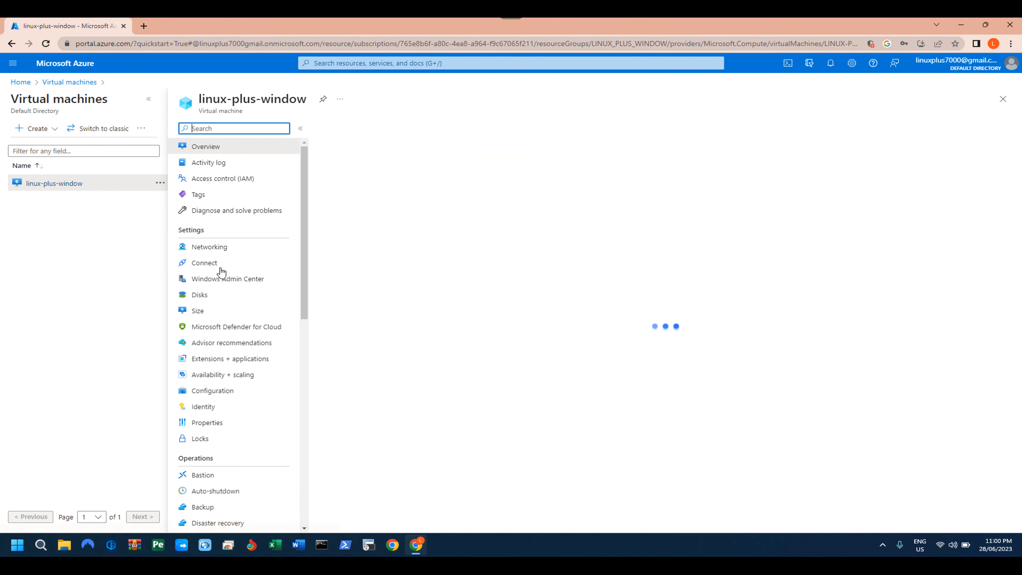
click(201, 300)
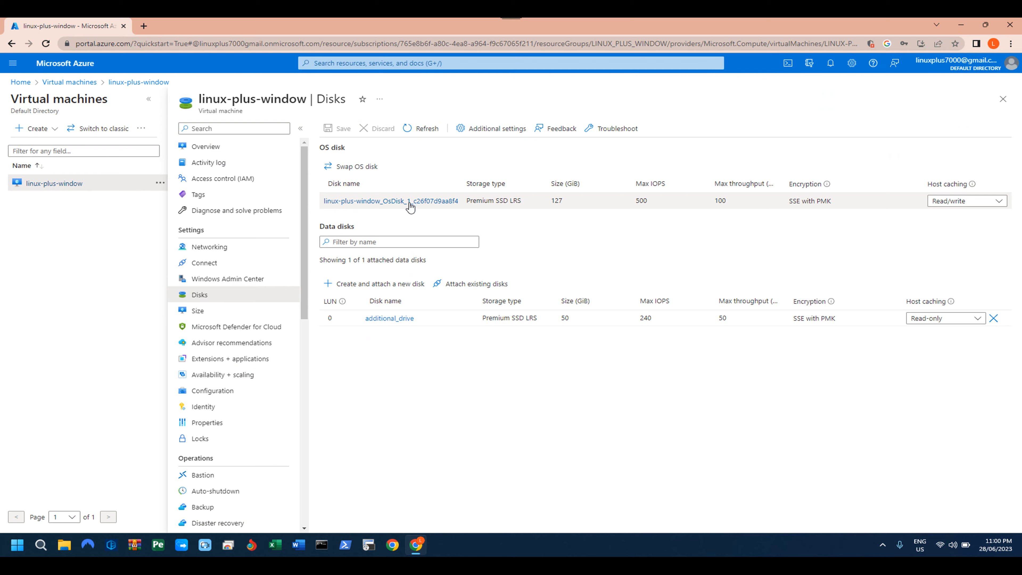
click(408, 200)
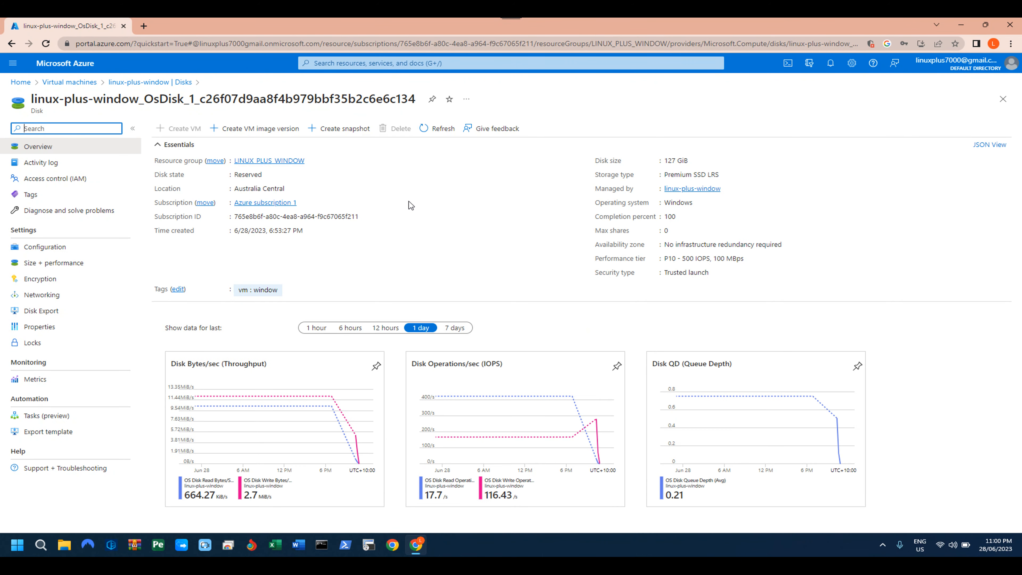
click(36, 266)
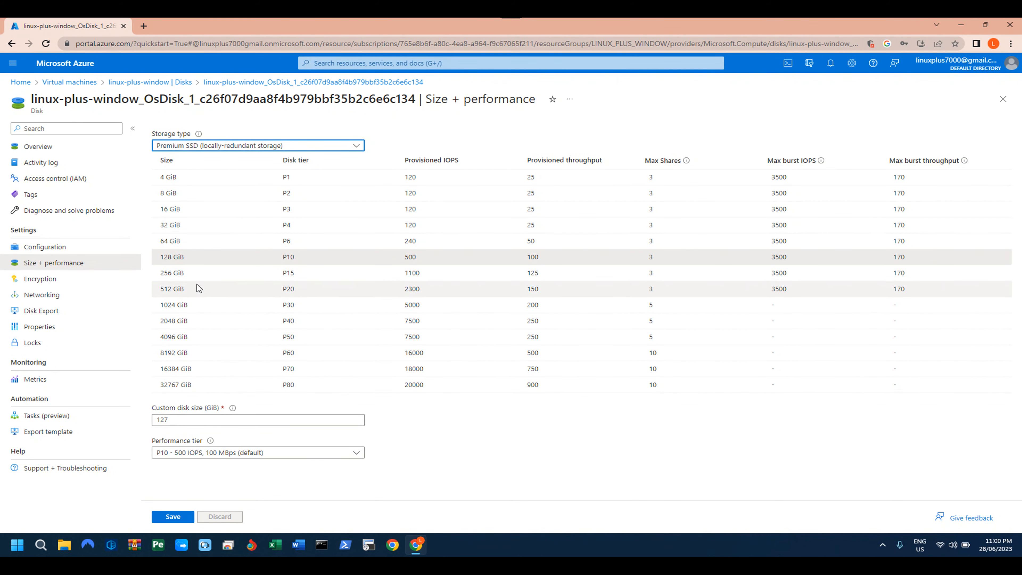
Change the OS disk to the 256 GiB P15 size and save the change.
click(183, 420)
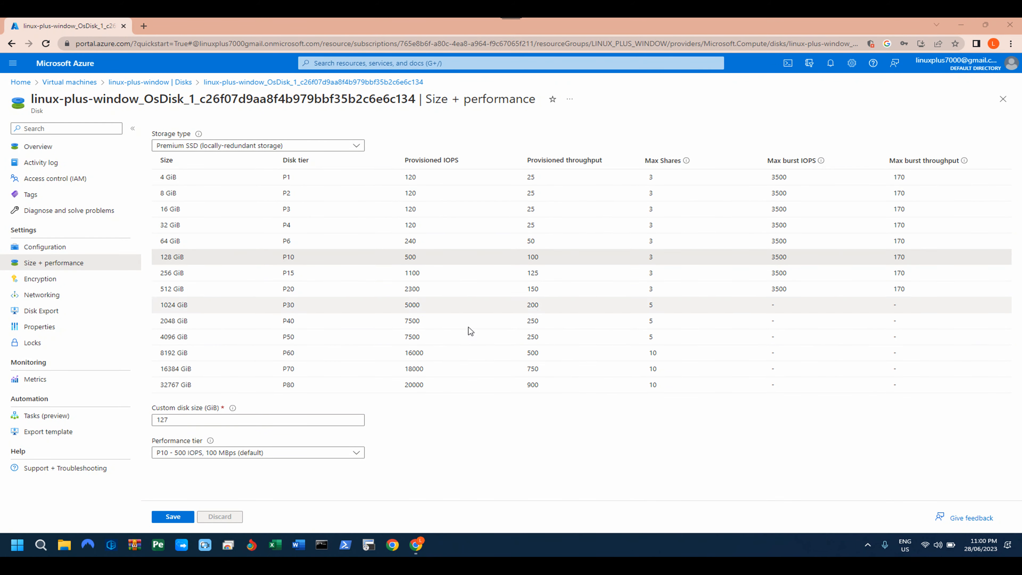
click(177, 276)
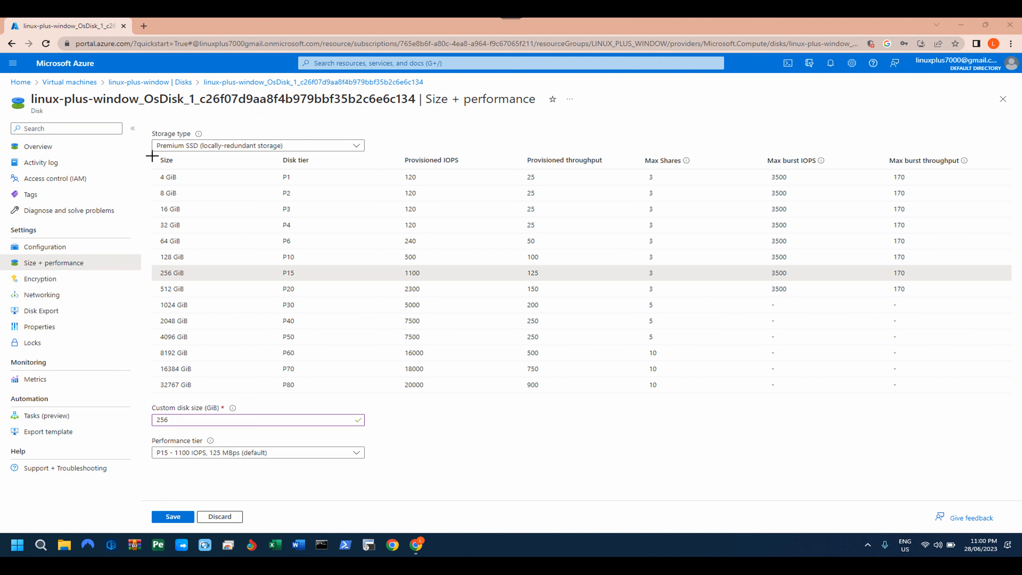
mouse_move(151, 155)
mouse_down()
mouse_move(203, 189)
mouse_move(202, 259)
mouse_move(222, 350)
mouse_move(244, 388)
mouse_up()
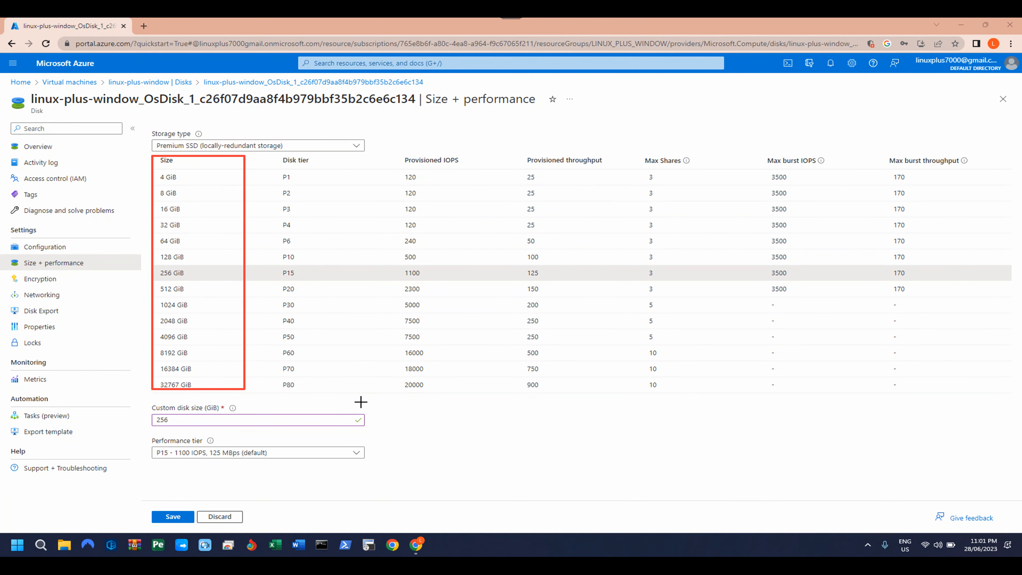
key(ctrl+z)
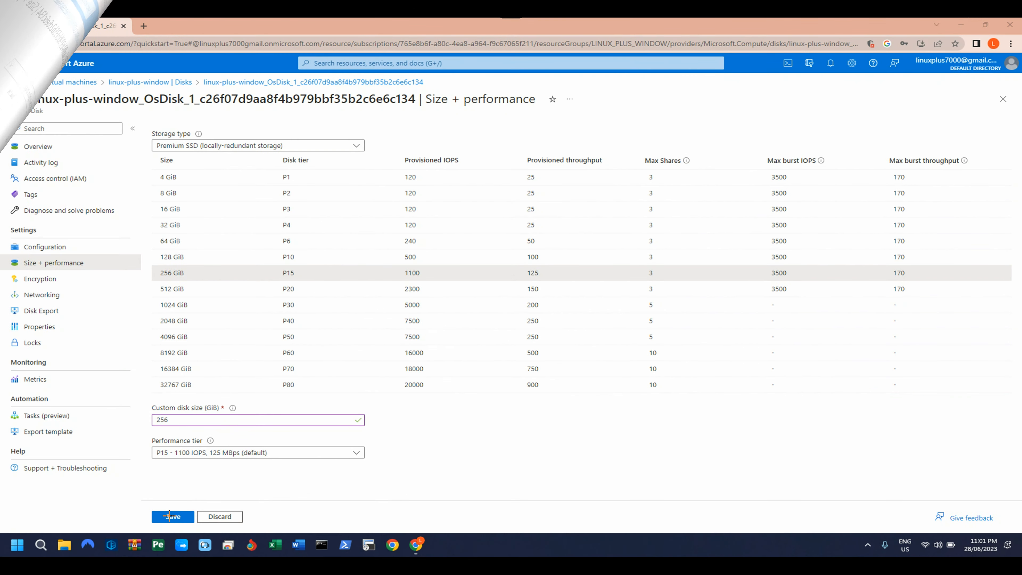
click(169, 516)
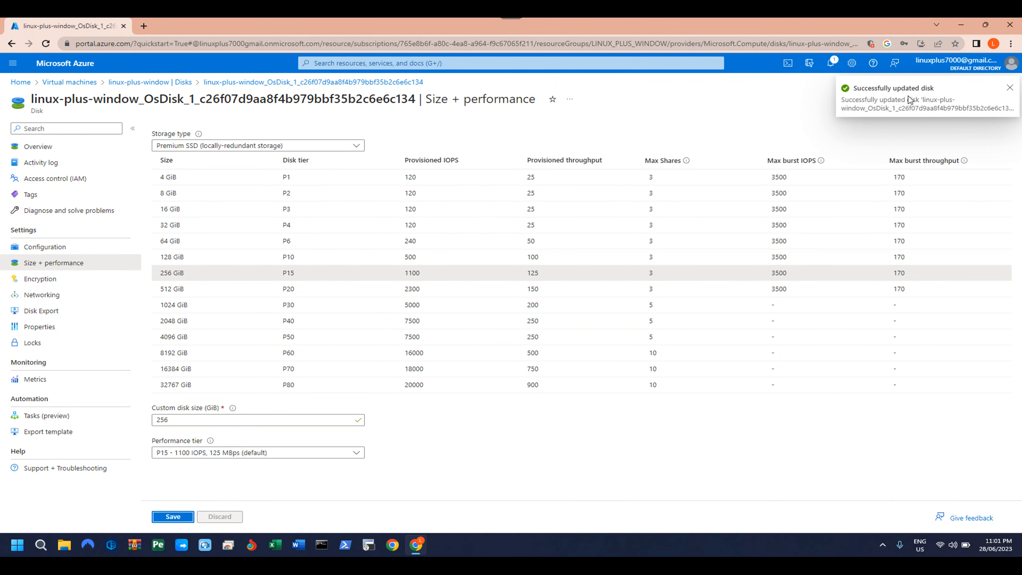
Open linux-plus-window from the virtual machines list, start it, and check the start progress in the portal notifications.
click(61, 84)
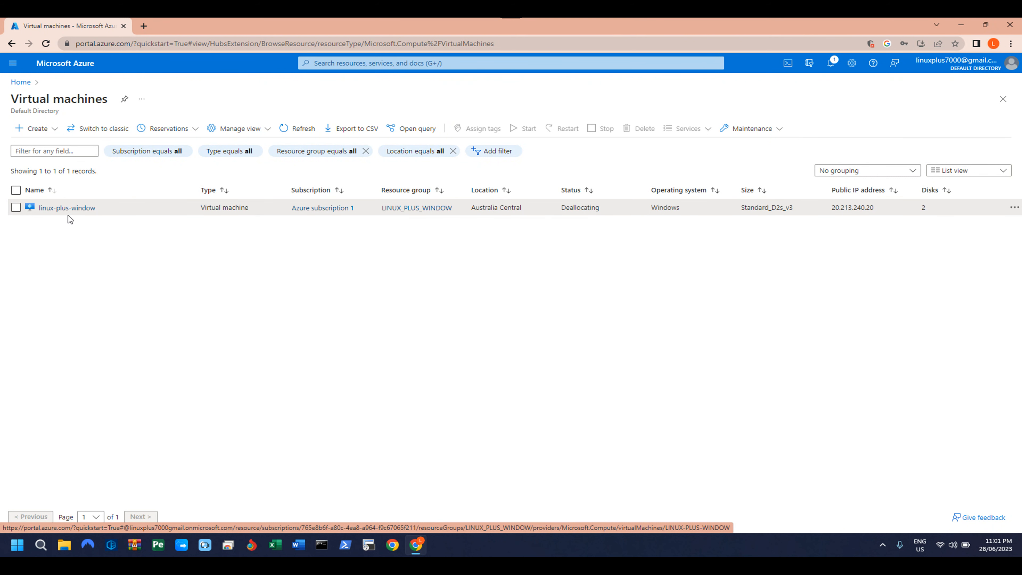
click(63, 206)
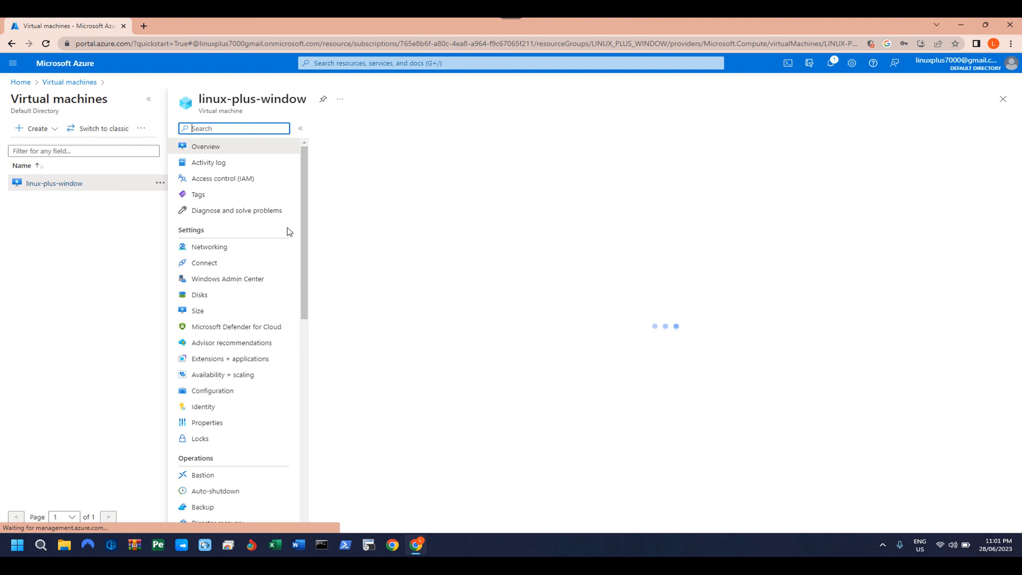
click(389, 133)
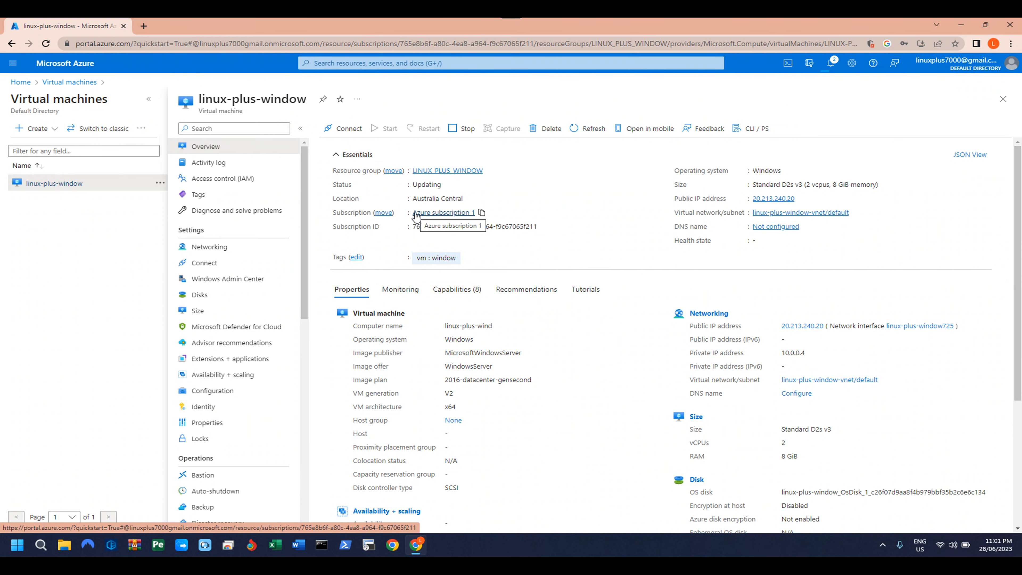
click(831, 64)
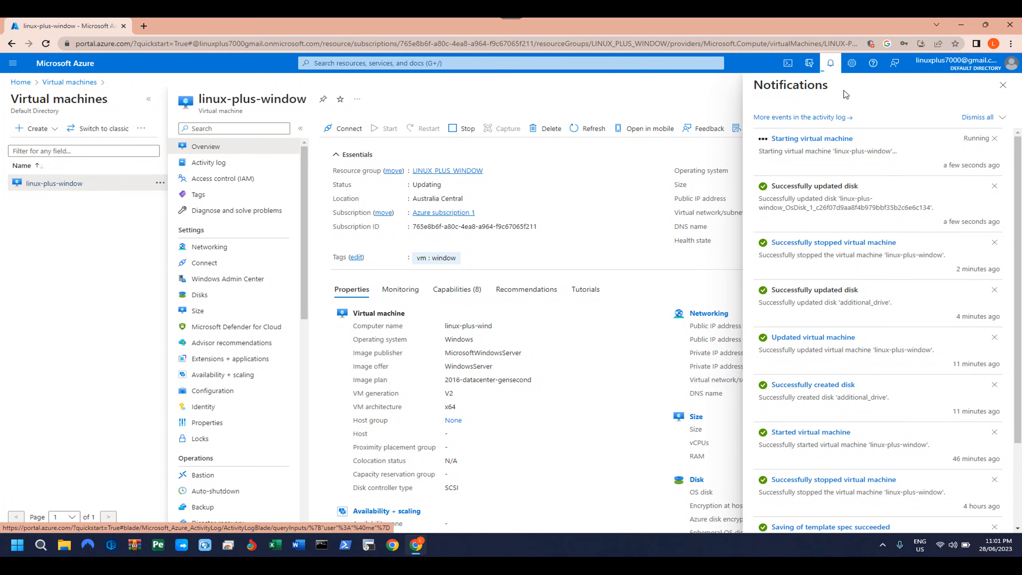
click(831, 64)
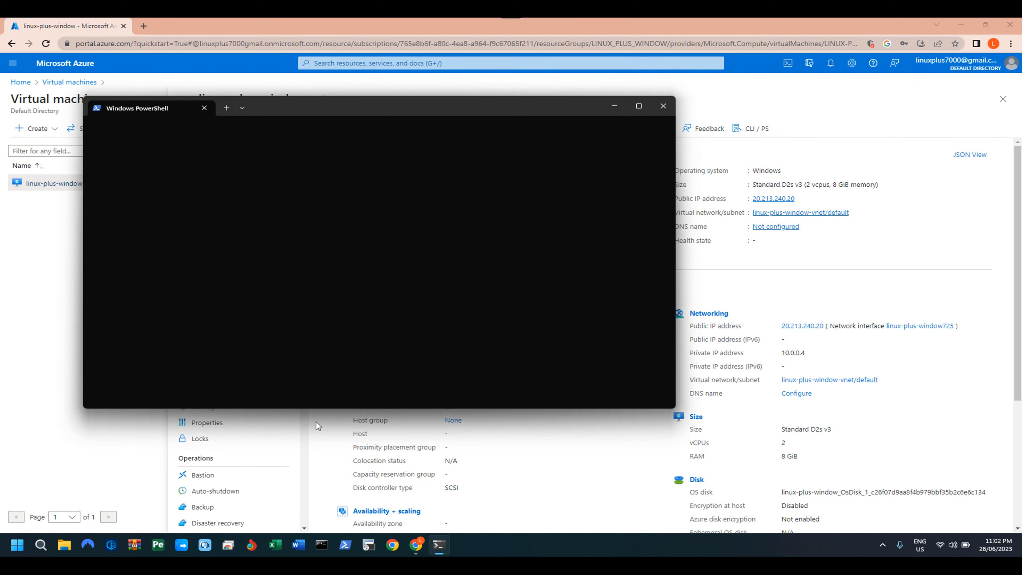
Launch Remote Desktop Connection from local PowerShell with mstsc and connect to the virtual machine at 20.213.240.20.
text(msts)
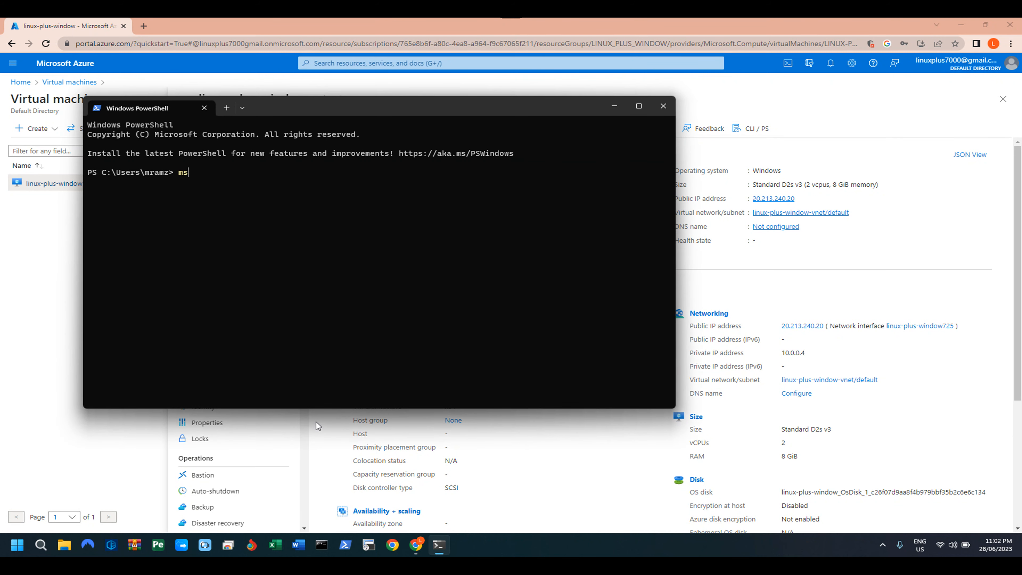
text(c)
key(Return)
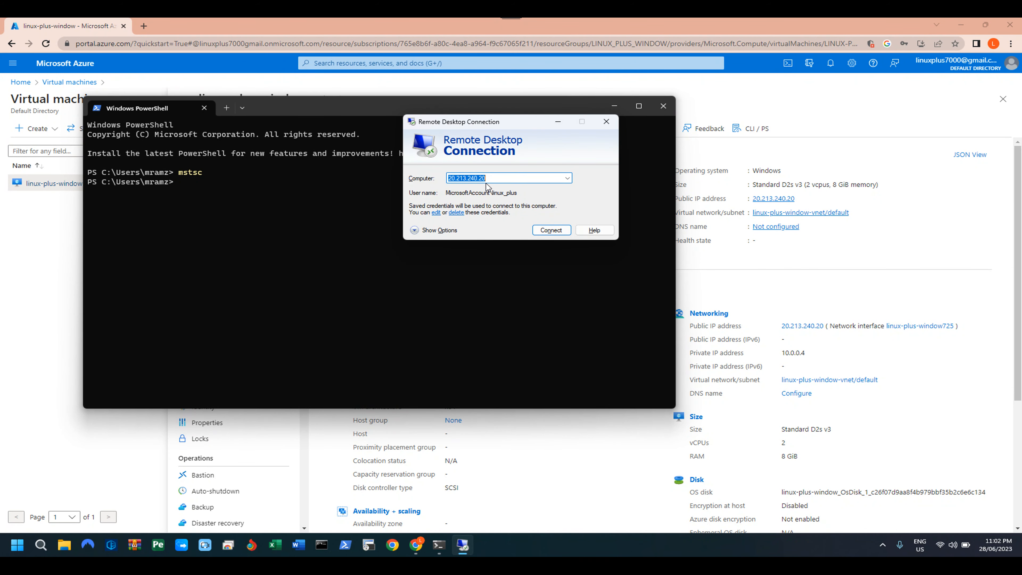
click(560, 233)
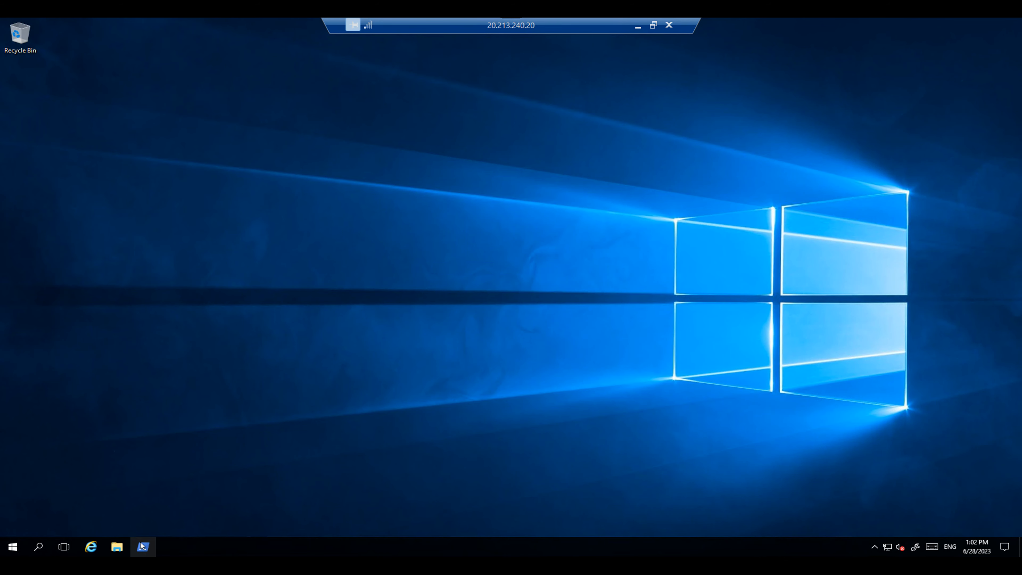
Open Disk Management in the remote session with diskmgmt.msc and extend the Windows (C:) volume into the adjacent unallocated space on Disk 0.
click(143, 546)
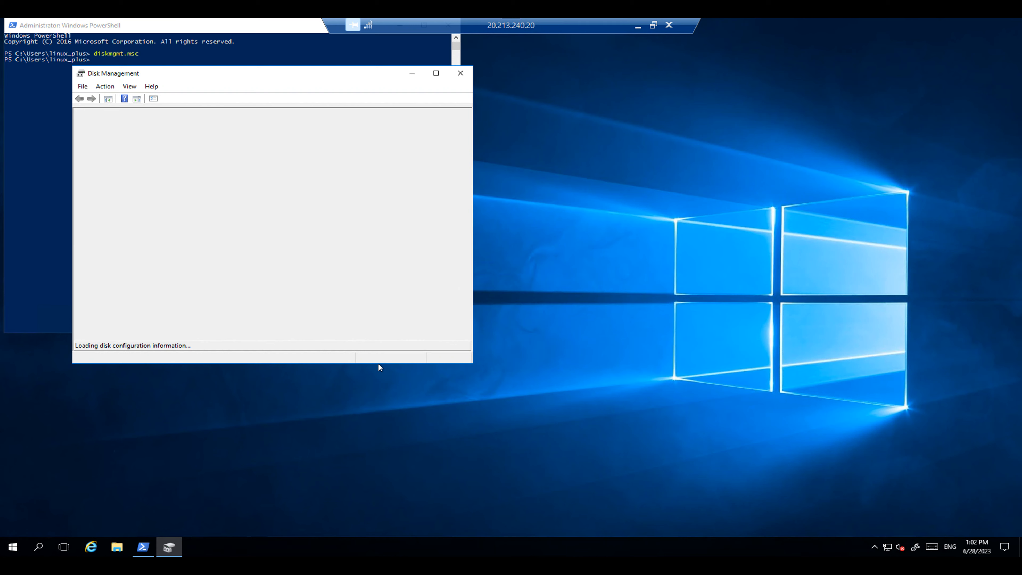
click(435, 73)
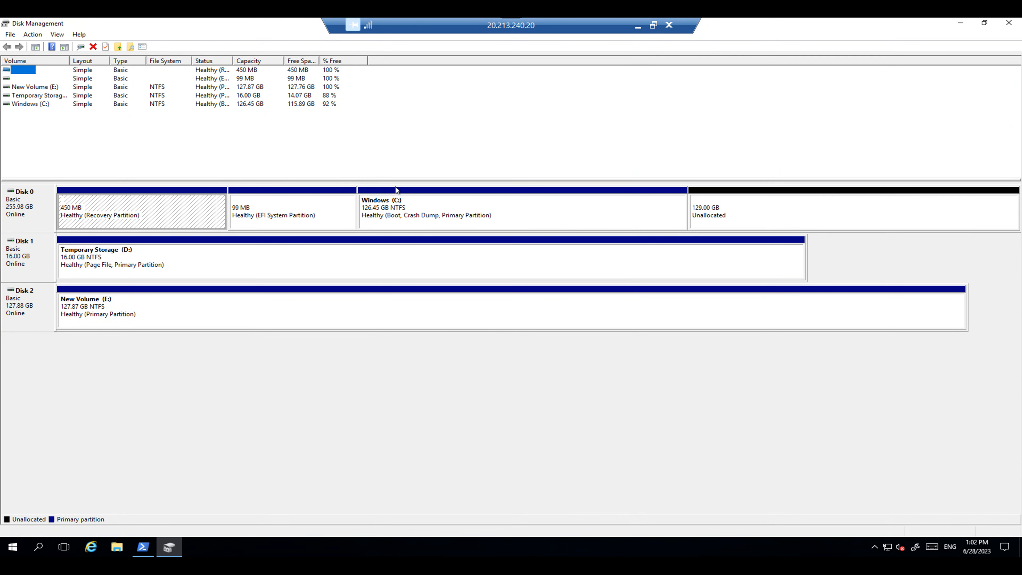
right_click(434, 210)
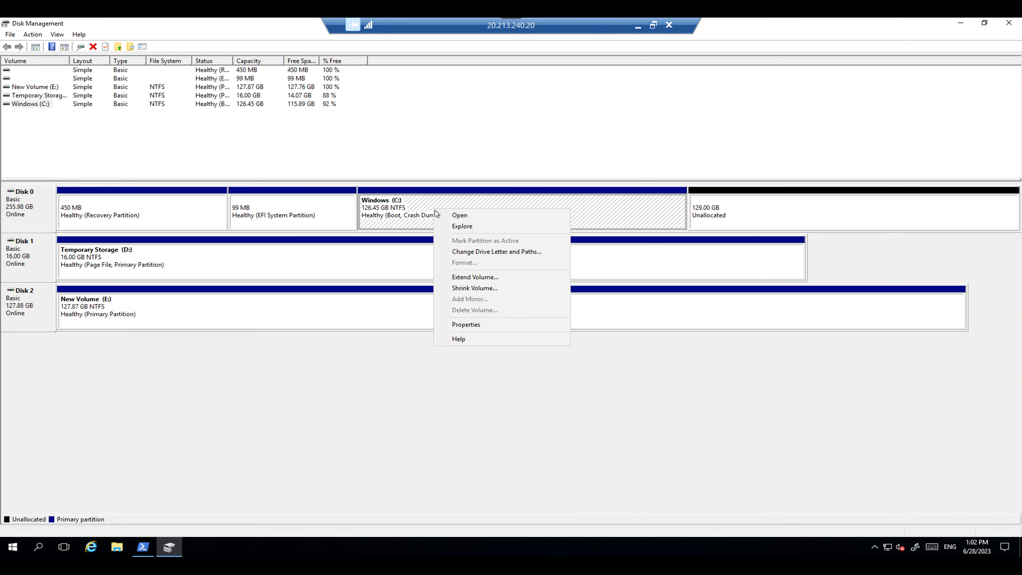
click(466, 278)
click(213, 259)
click(209, 258)
click(208, 256)
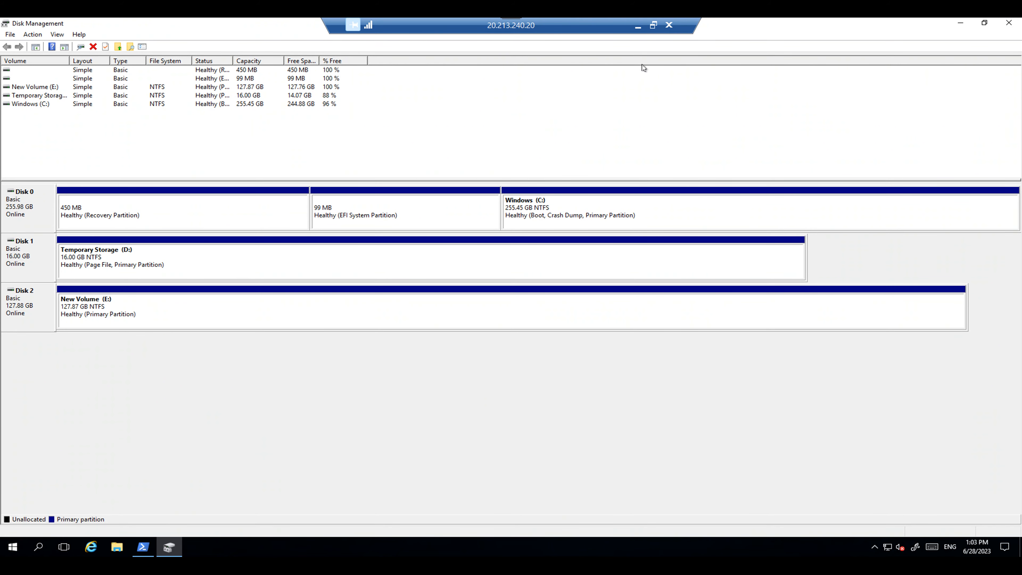
Switch from the remote session back to the Azure portal and open the Disks page of linux-plus-window.
click(638, 26)
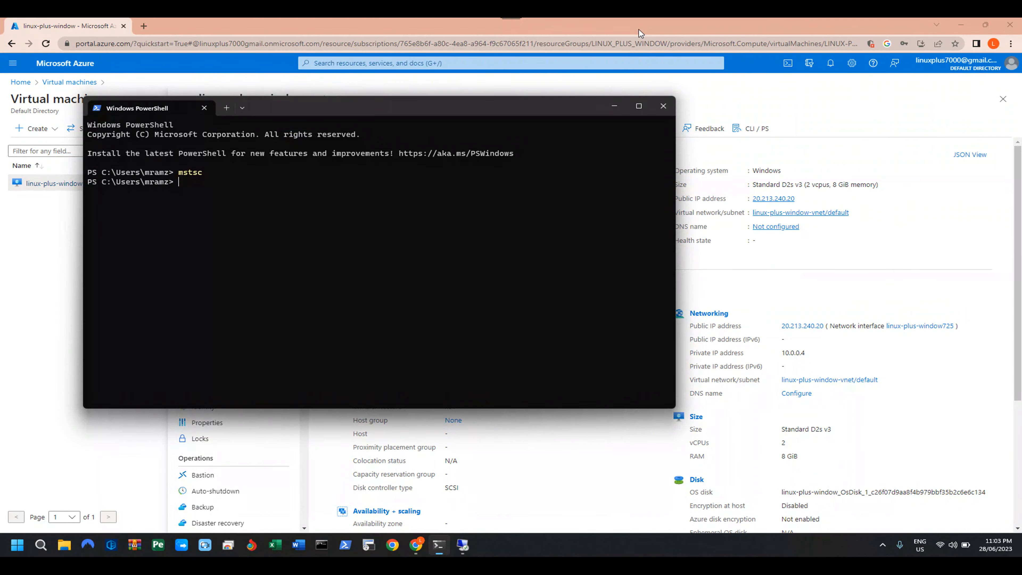
click(796, 137)
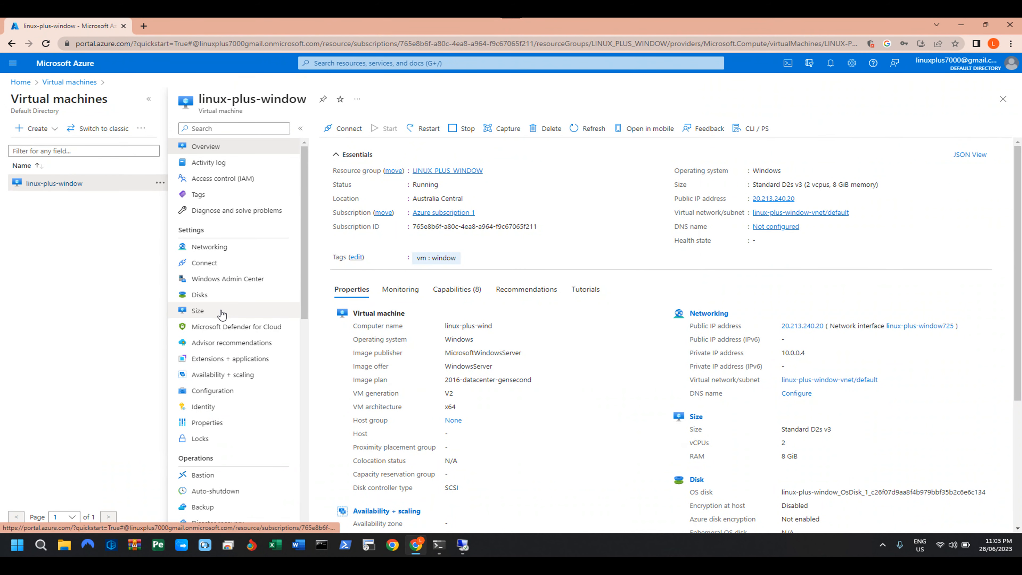
click(212, 299)
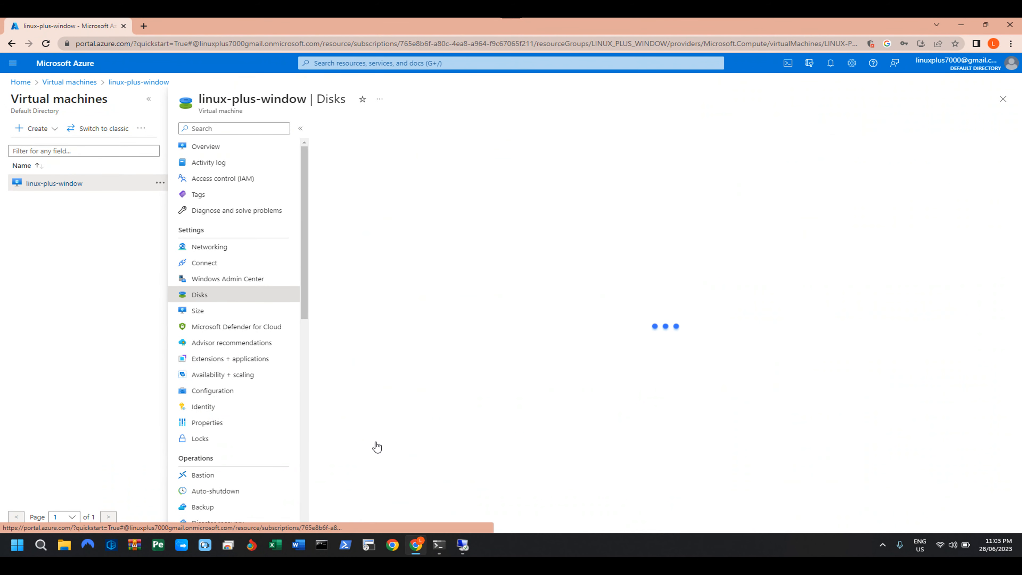
Return to the remote session, check the available volume actions for C: and E: in Disk Management, and switch back to the portal.
click(462, 545)
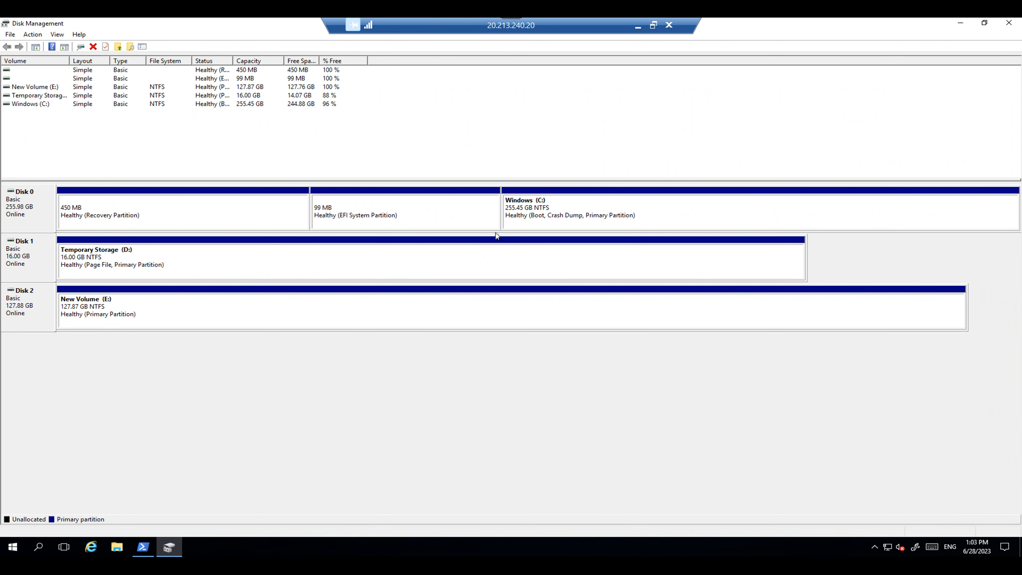
right_click(549, 214)
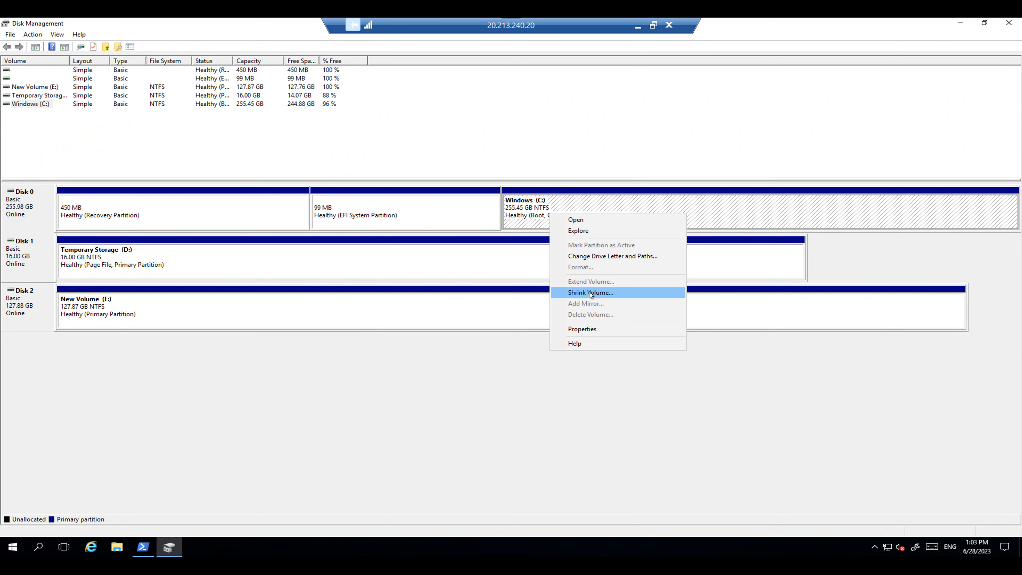
right_click(354, 302)
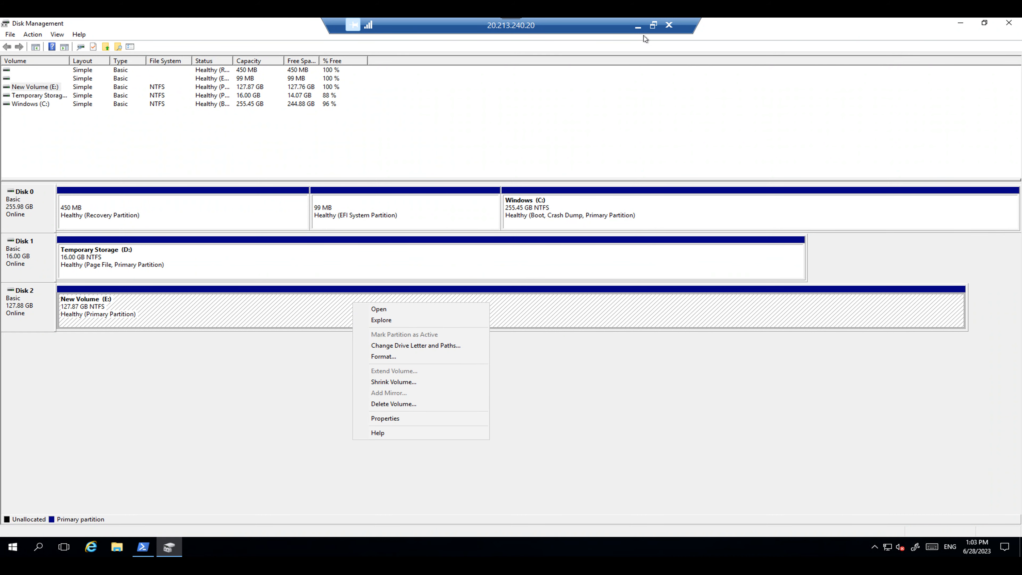
click(636, 26)
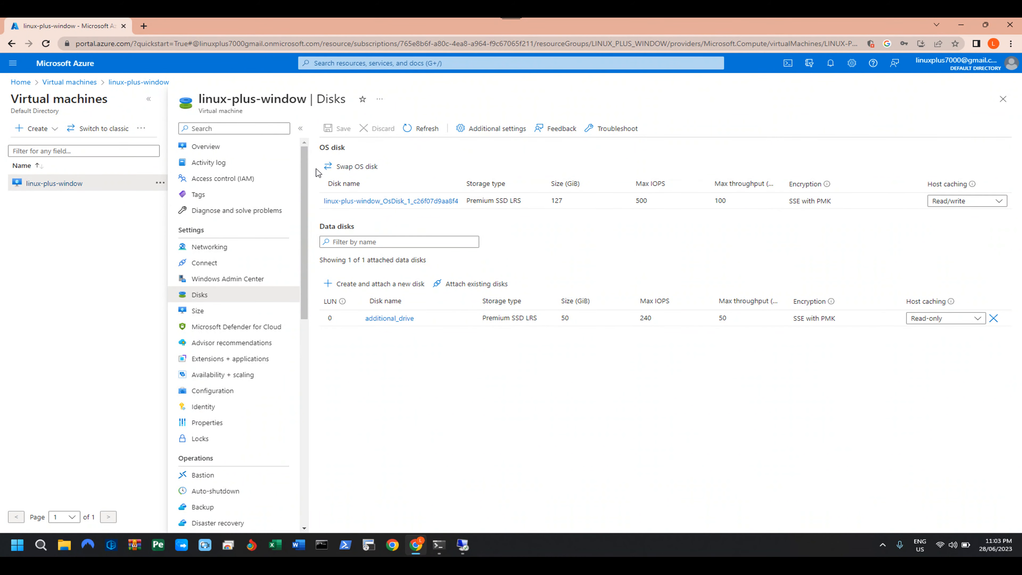